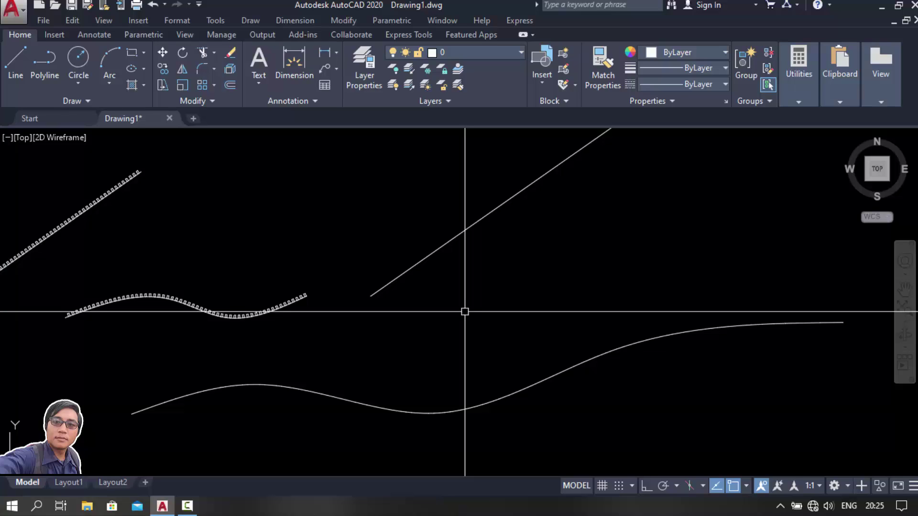
Pan and zoom along the sample's ticked straight line to inspect its ticks
middle_click_drag(396, 328, 570, 324)
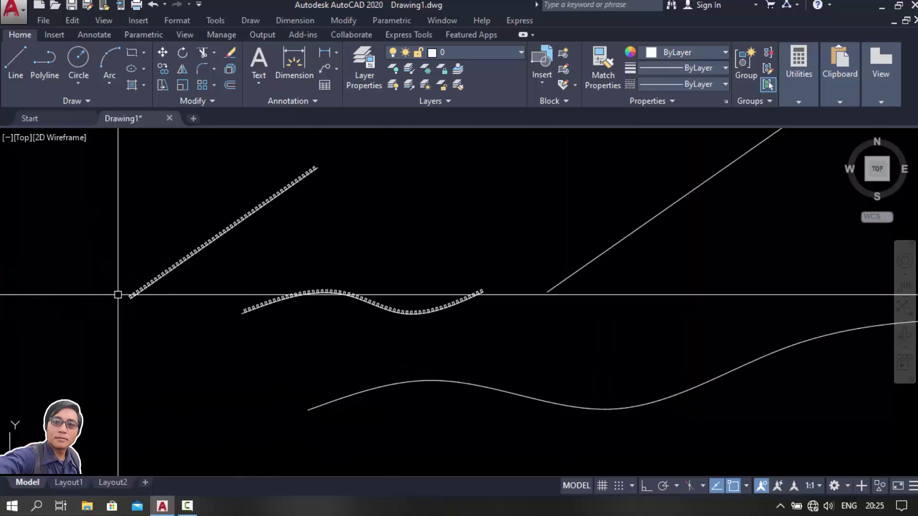
scroll(126, 289, "up", 4)
scroll(170, 285, "up", 2)
scroll(201, 365, "up", 4)
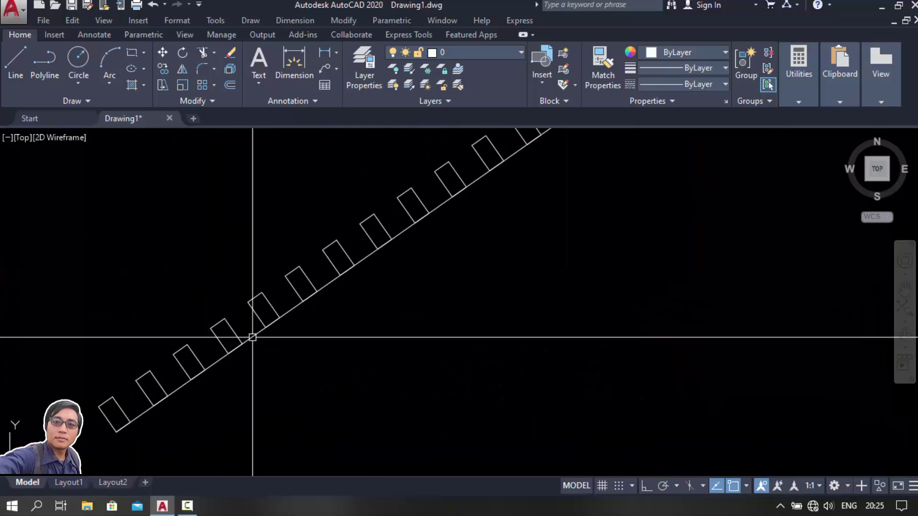
scroll(257, 318, "down", 3)
scroll(269, 312, "up", 4)
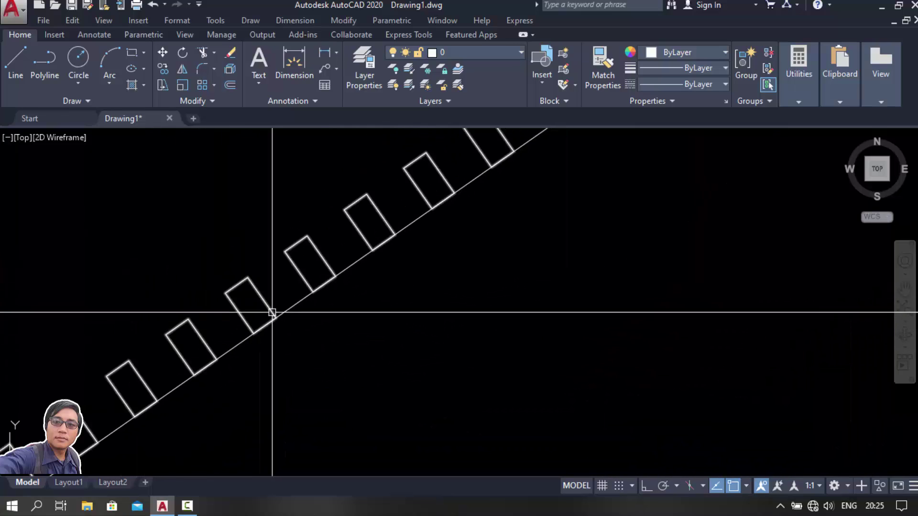
scroll(293, 303, "up", 1)
scroll(293, 302, "down", 2)
scroll(282, 303, "down", 2)
scroll(264, 293, "down", 1)
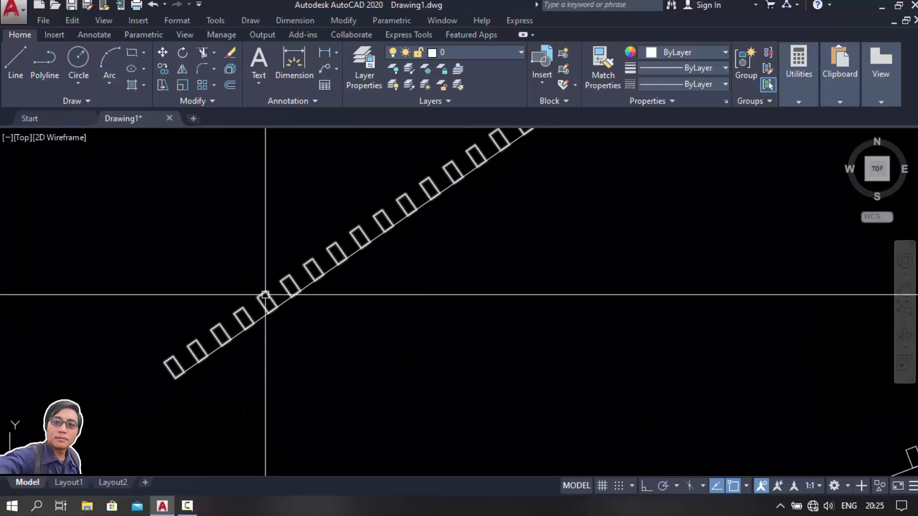
scroll(187, 375, "down", 1)
middle_click_drag(218, 337, 195, 425)
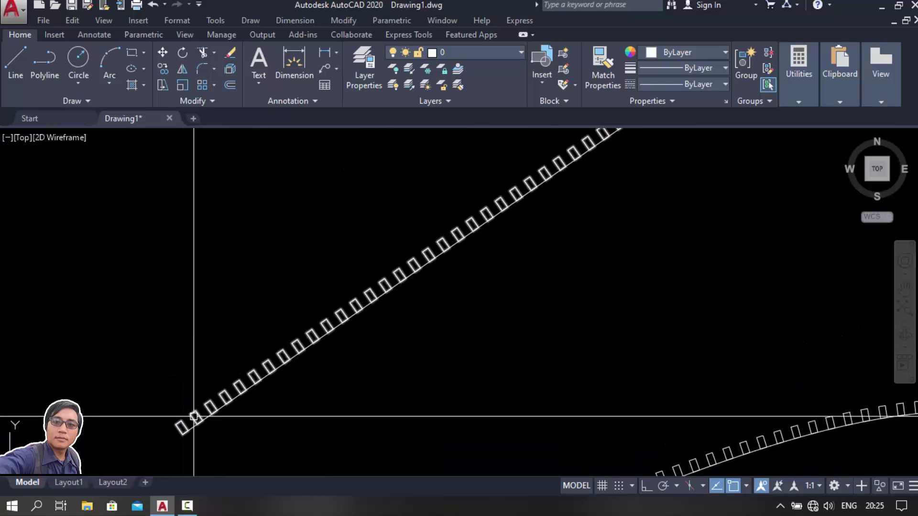
scroll(390, 283, "down", 2)
scroll(380, 290, "down", 2)
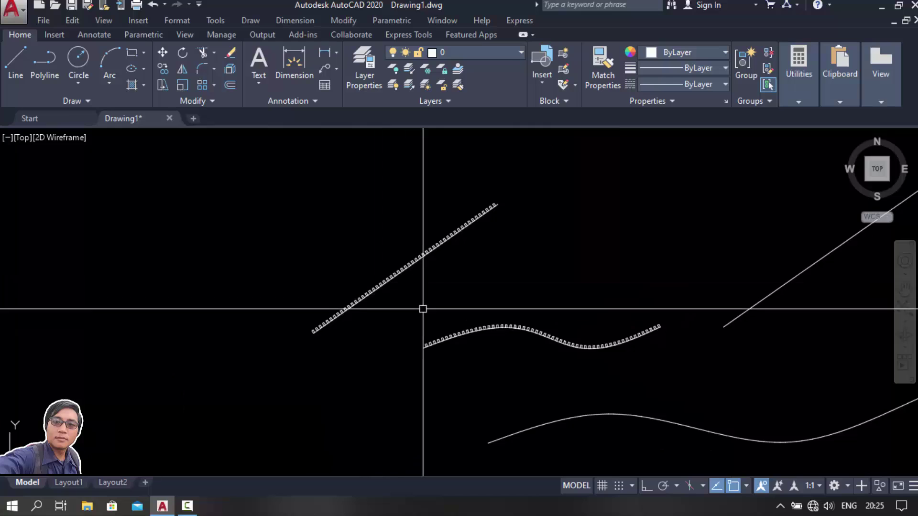
scroll(471, 345, "up", 5)
Inspect the sample's ticked S-curve, briefly selecting its spline, then frame the plain line and spline
middle_click_drag(471, 344, 260, 337)
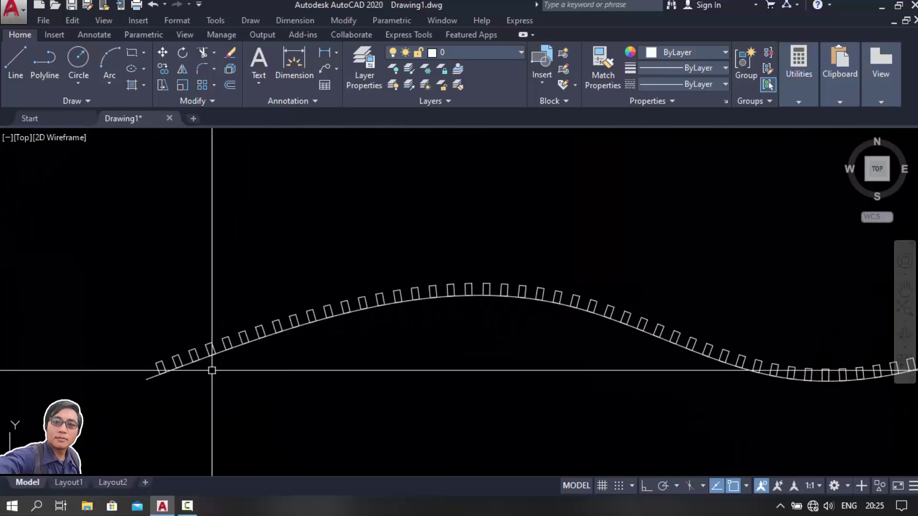
scroll(162, 374, "up", 3)
scroll(156, 375, "down", 5)
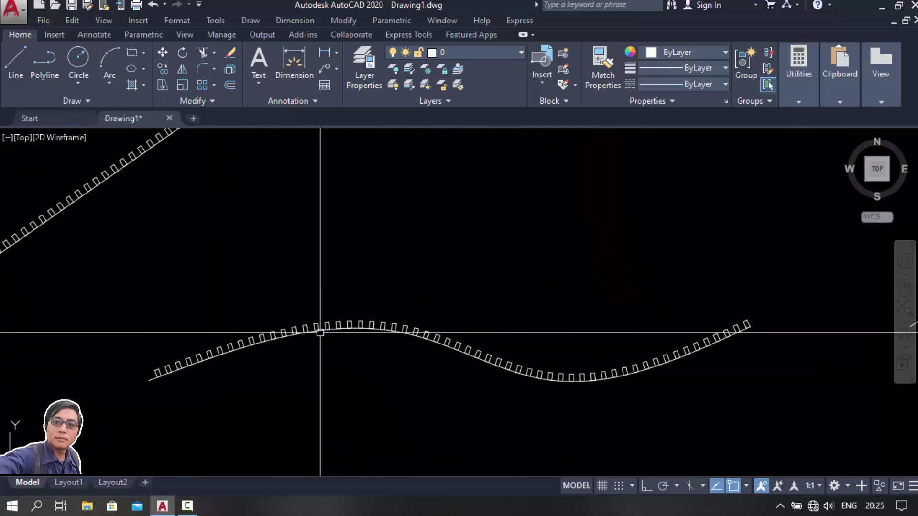
scroll(330, 329, "up", 2)
scroll(338, 329, "up", 3)
scroll(363, 334, "down", 3)
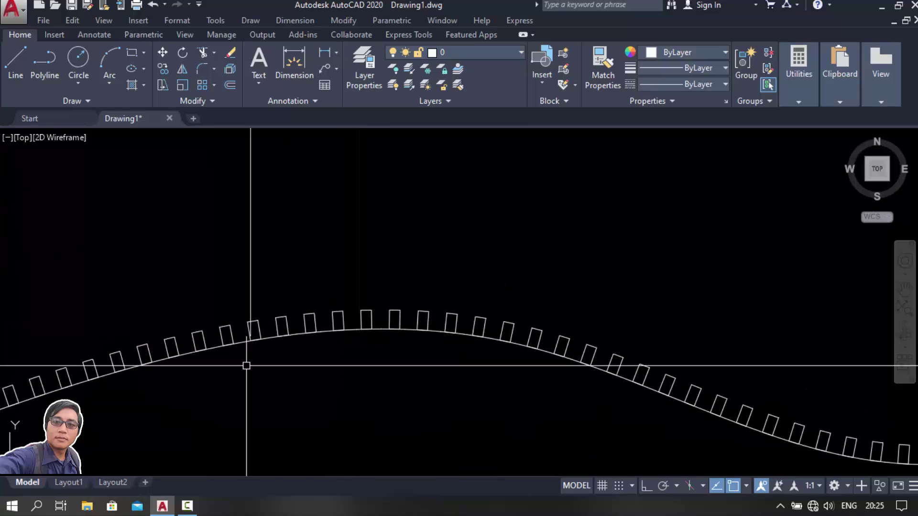
middle_click_drag(245, 365, 459, 279)
middle_click_drag(279, 335, 472, 295)
scroll(472, 296, "up", 1)
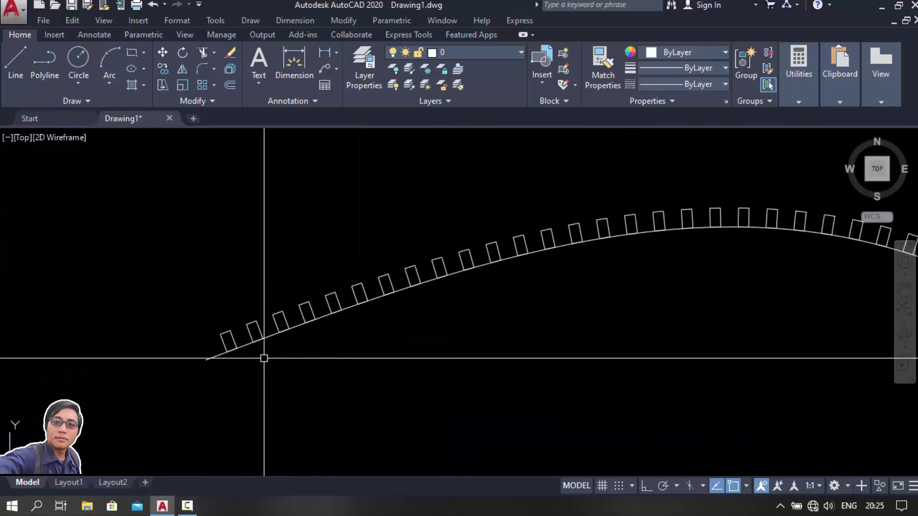
scroll(253, 356, "up", 3)
scroll(216, 322, "down", 2)
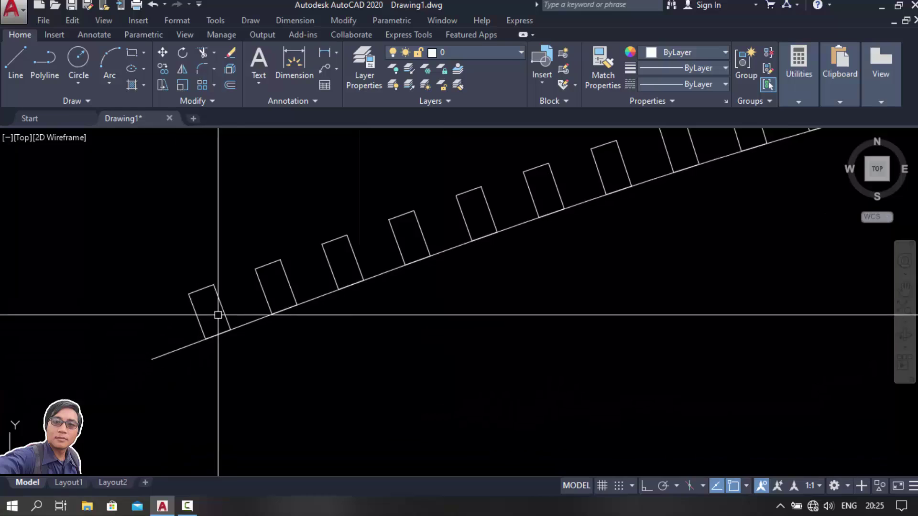
middle_click_drag(209, 329, 297, 277)
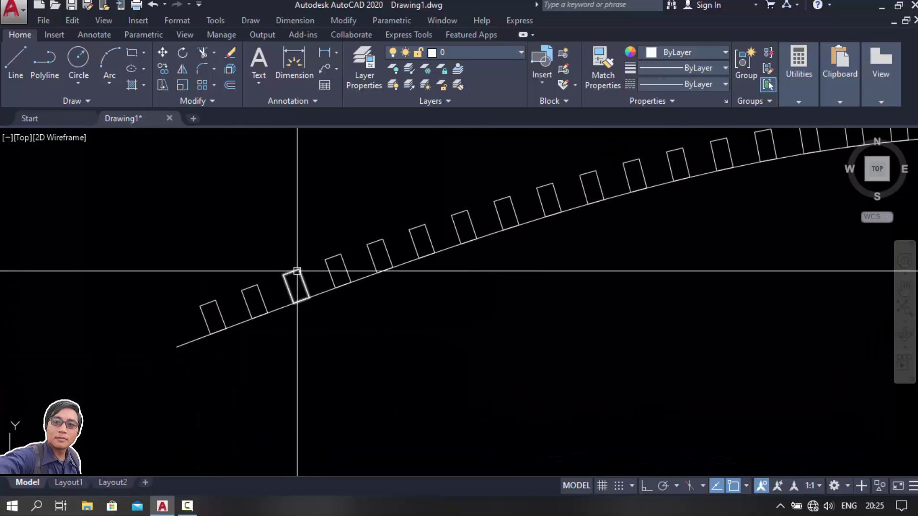
scroll(311, 277, "up", 3)
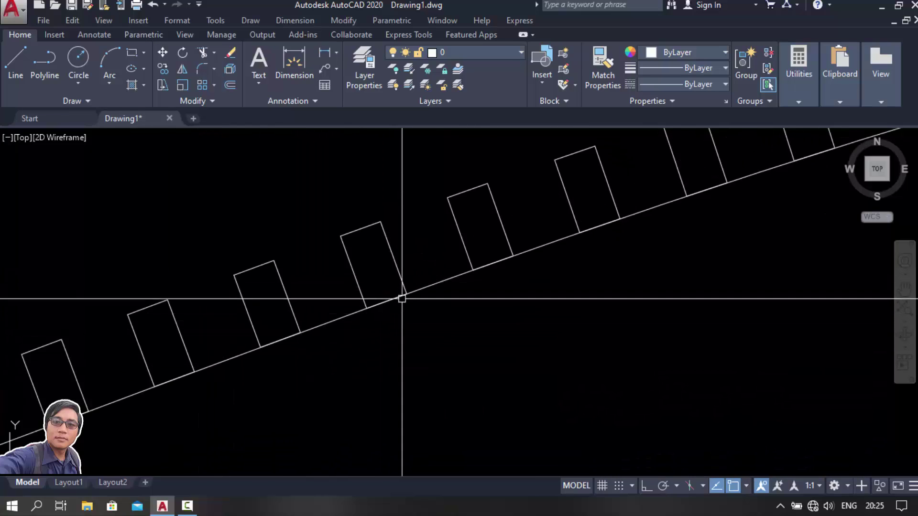
scroll(263, 350, "down", 3)
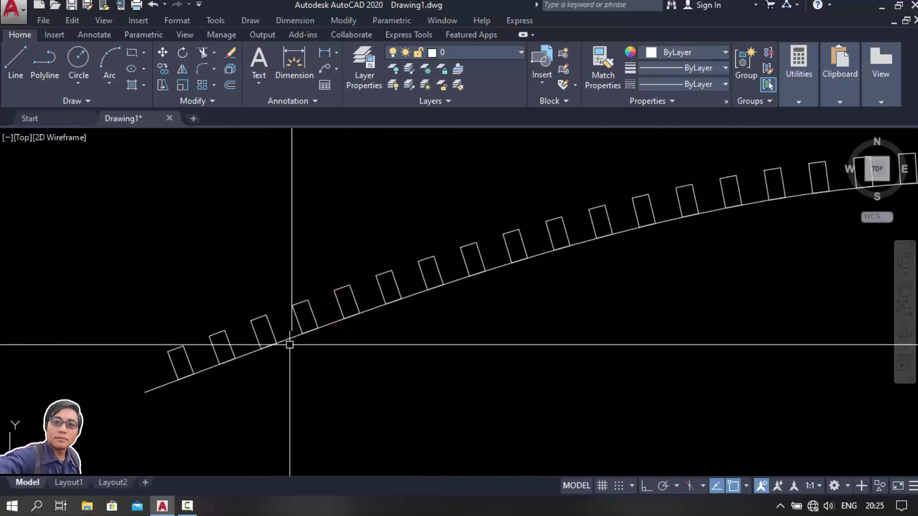
scroll(314, 341, "down", 3)
mouse_move(289, 333)
middle_mouse_down()
mouse_move(527, 303)
mouse_move(375, 289)
middle_mouse_up()
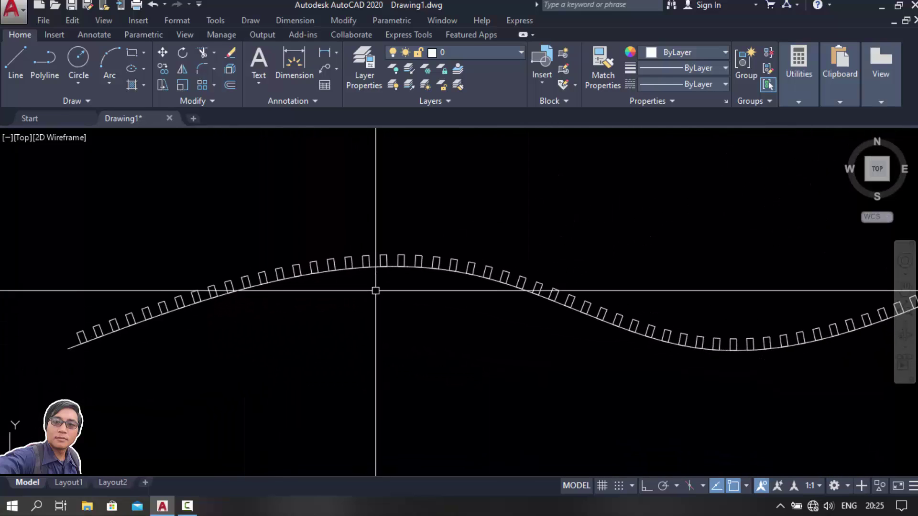
scroll(409, 272, "up", 3)
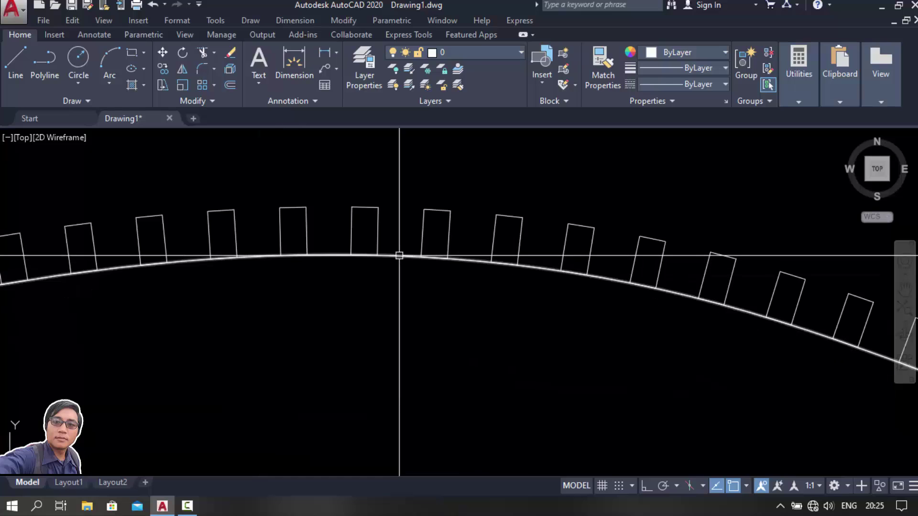
left_click(395, 257)
scroll(382, 282, "down", 2)
middle_click_drag(527, 315, 383, 280)
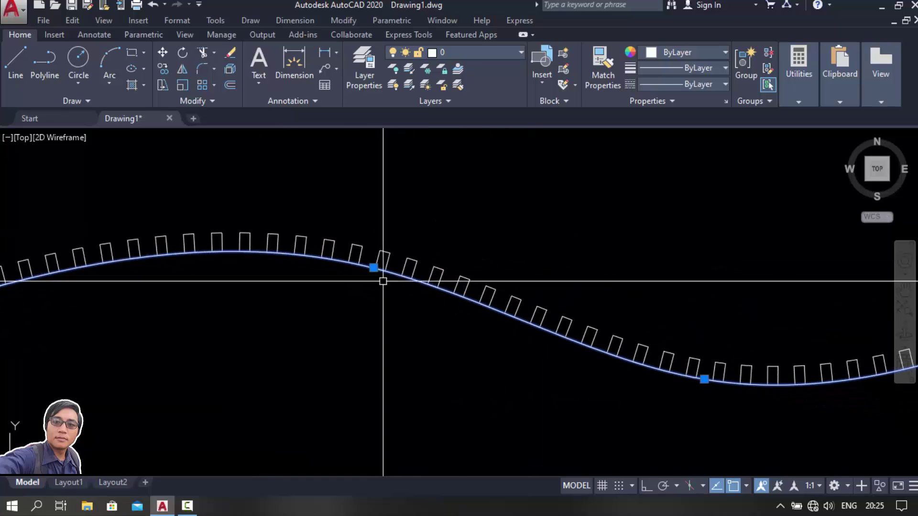
scroll(425, 281, "down", 3)
scroll(454, 301, "up", 2)
scroll(454, 301, "up", 2)
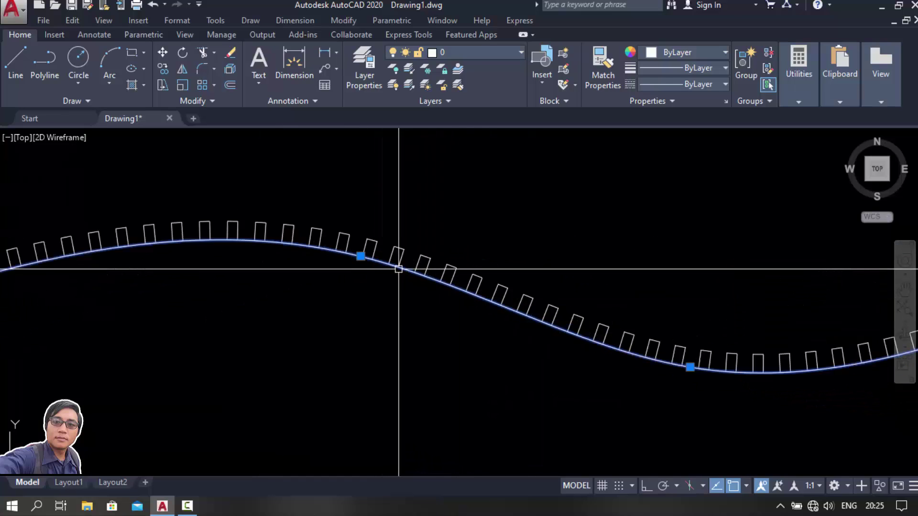
scroll(400, 267, "up", 1)
scroll(344, 250, "up", 2)
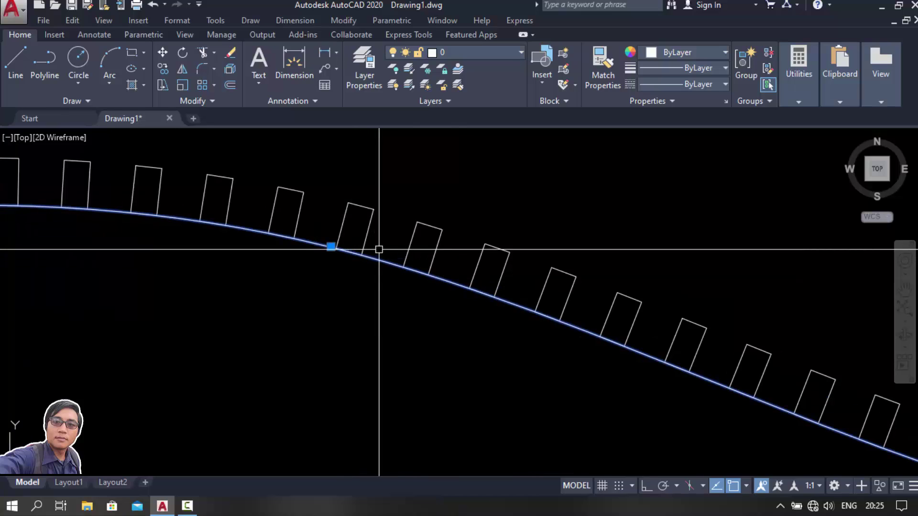
scroll(344, 249, "up", 3)
scroll(347, 258, "down", 3)
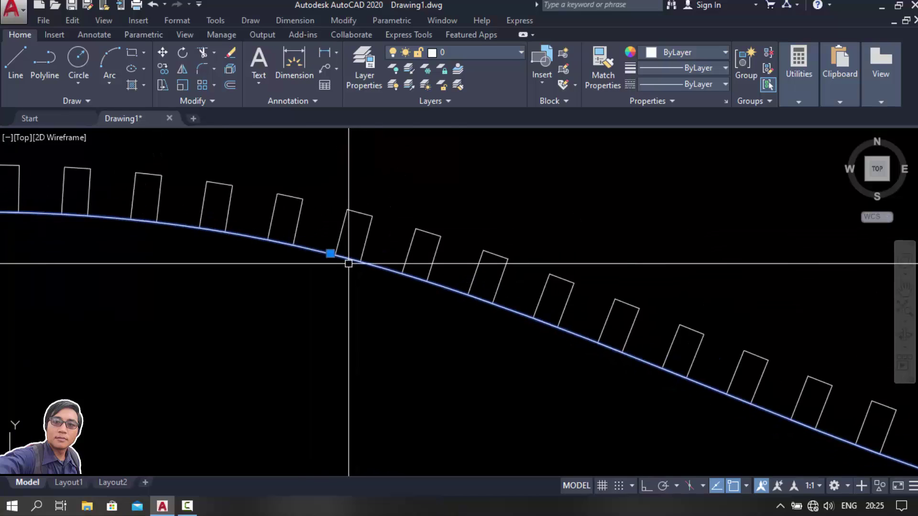
scroll(345, 303, "down", 2)
scroll(338, 297, "down", 1)
scroll(355, 314, "down", 1)
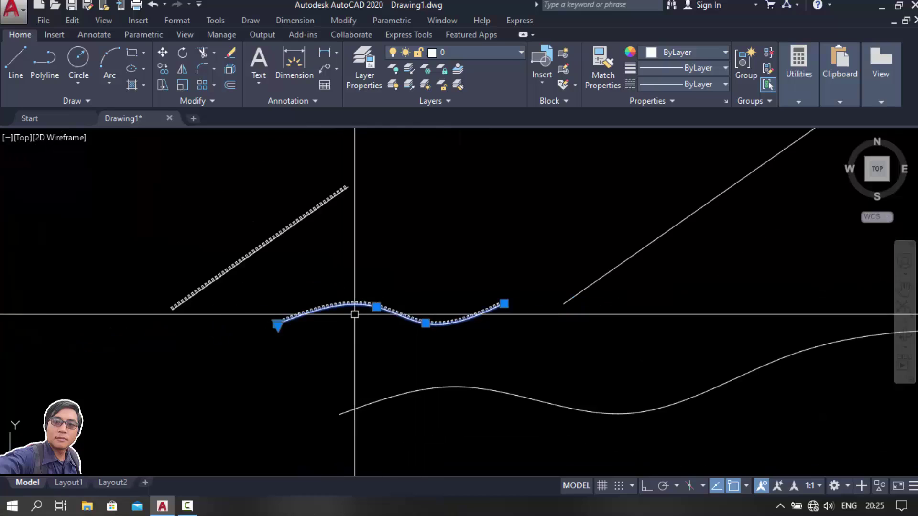
scroll(437, 323, "up", 3)
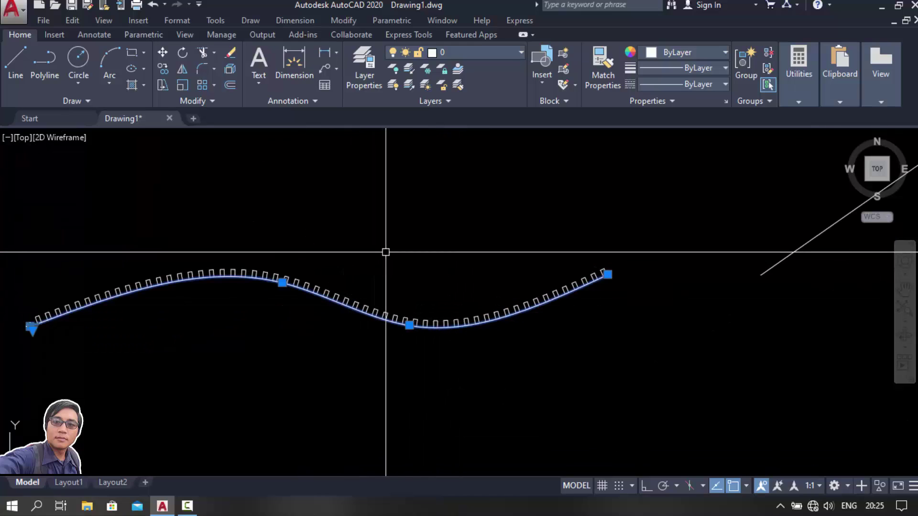
scroll(382, 258, "down", 2)
scroll(286, 236, "up", 4)
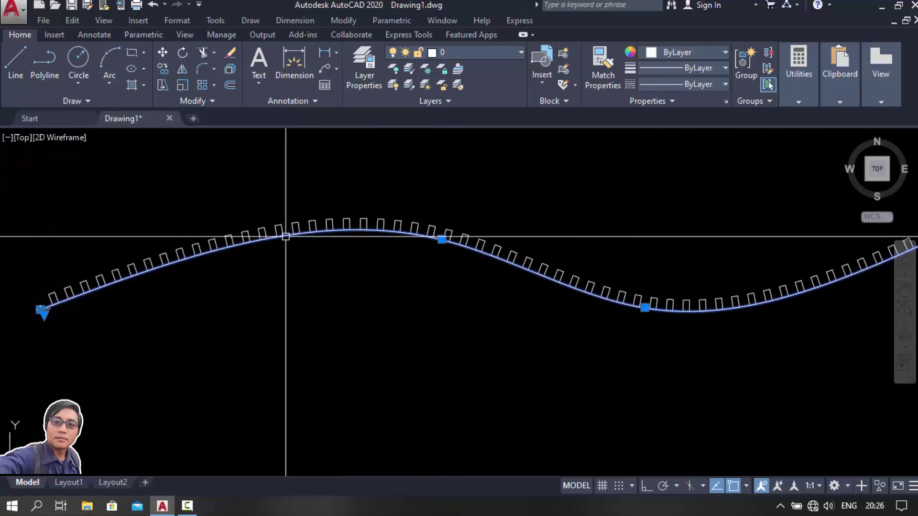
scroll(318, 264, "down", 2)
scroll(340, 282, "down", 4)
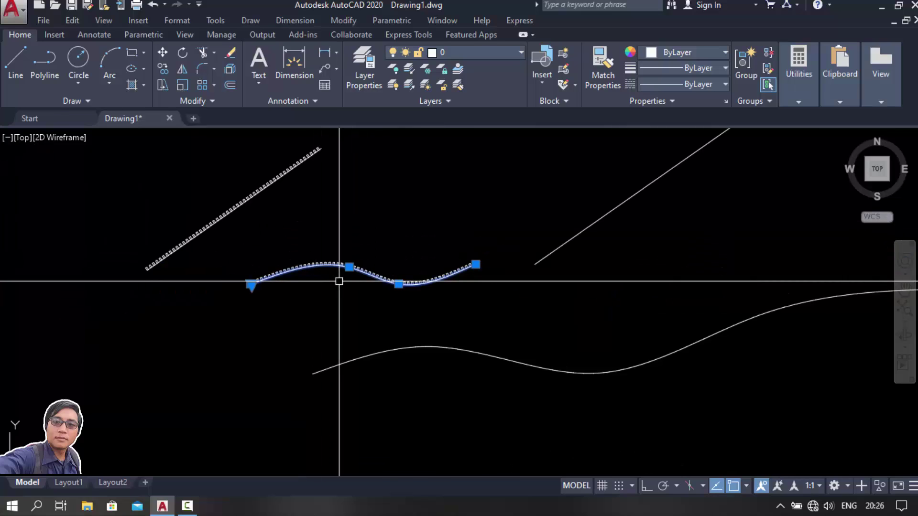
key("Escape")
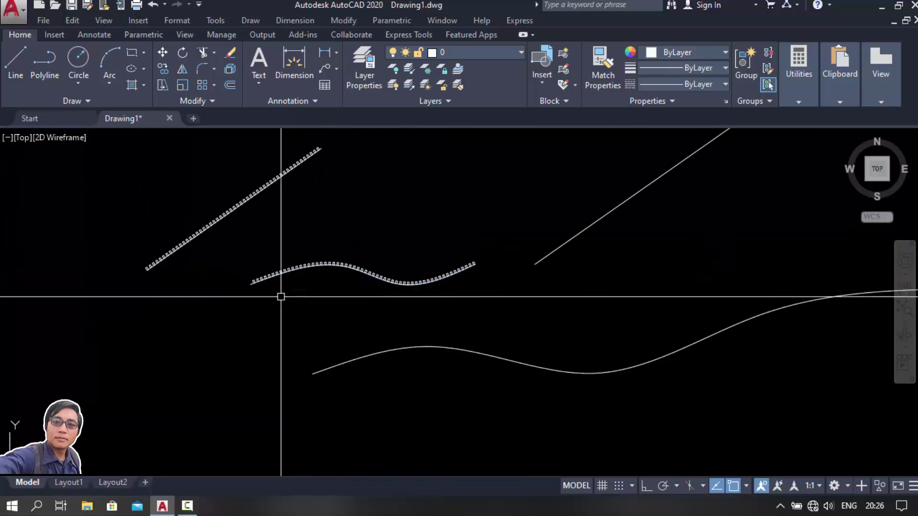
scroll(260, 285, "up", 2)
scroll(246, 269, "up", 3)
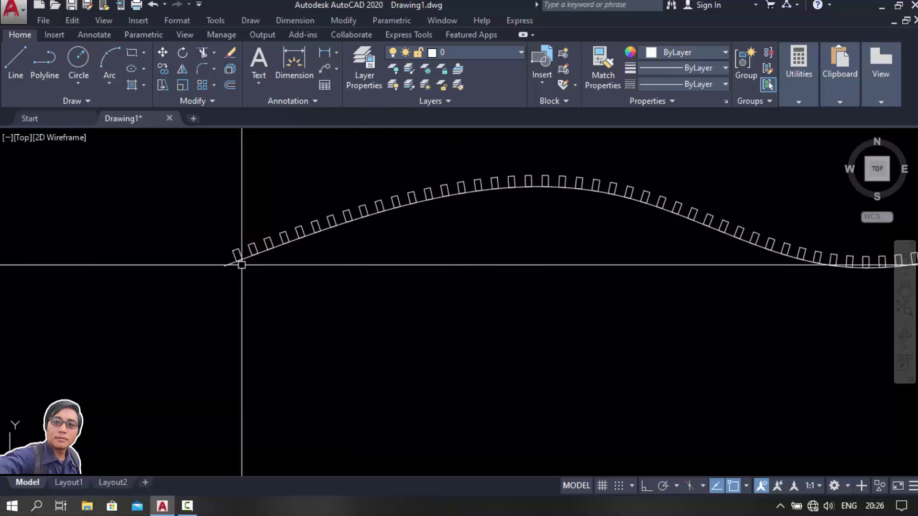
scroll(249, 267, "down", 3)
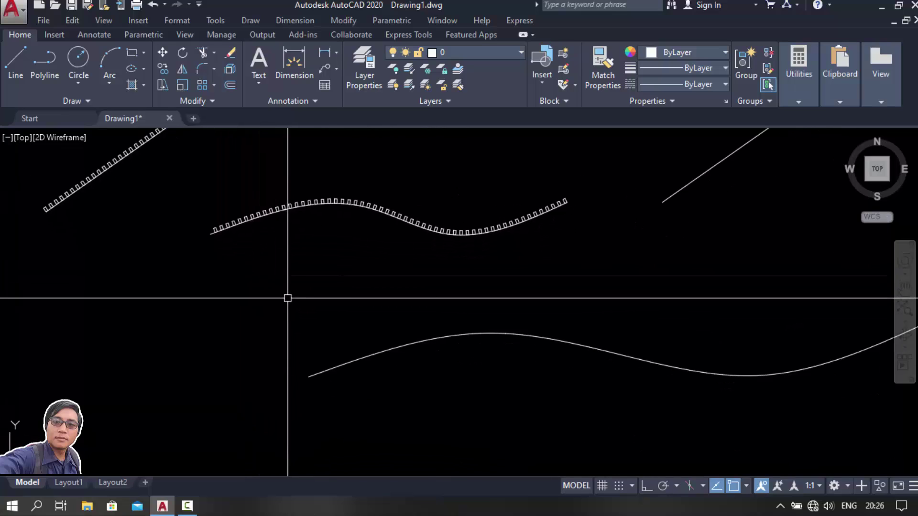
scroll(297, 303, "down", 2)
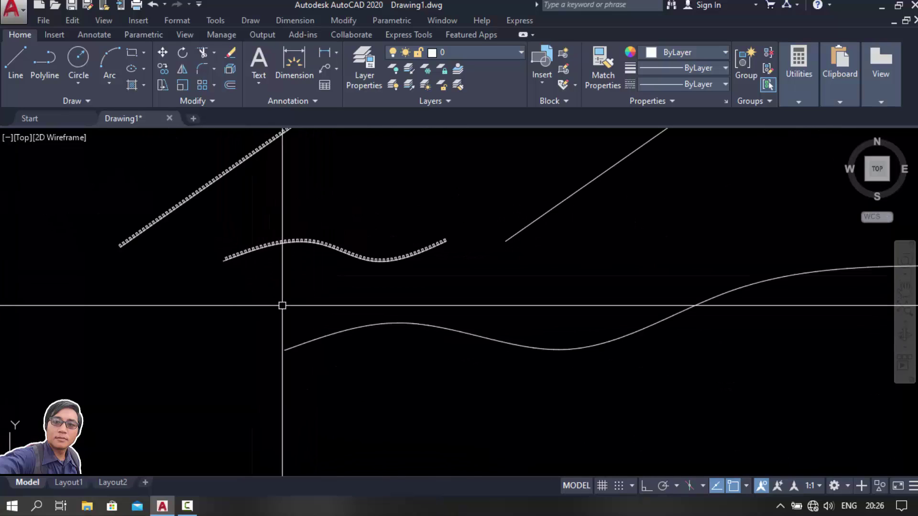
middle_click_drag(328, 306, 288, 297)
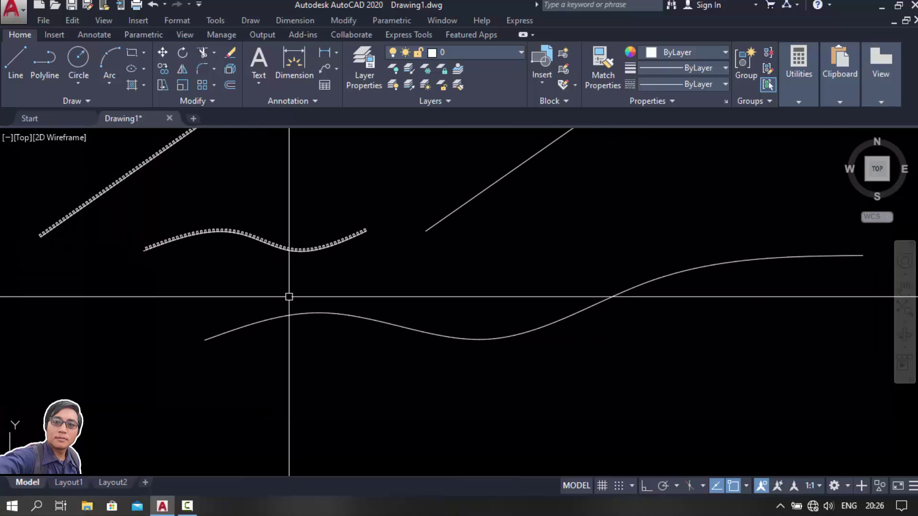
middle_click_drag(308, 328, 311, 326)
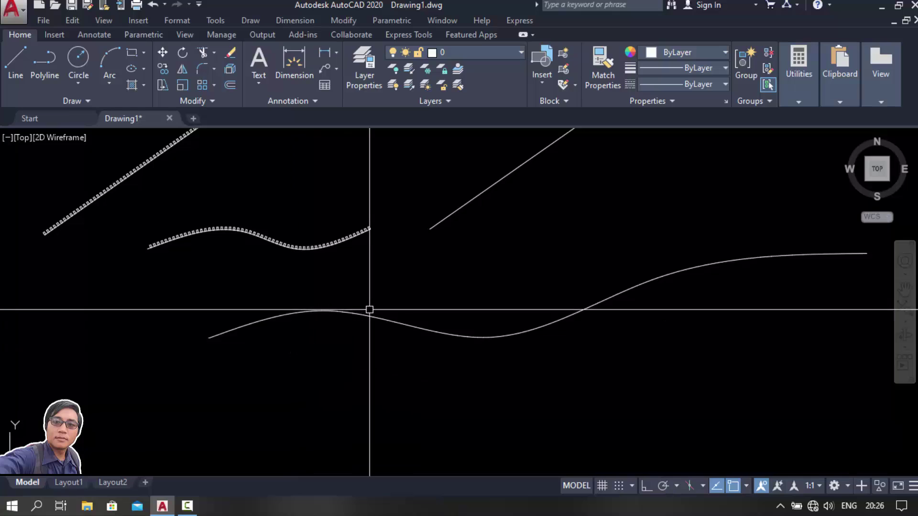
Draw a 50-unit square beside the plain diagonal line and begin window-selecting it
type("REC")
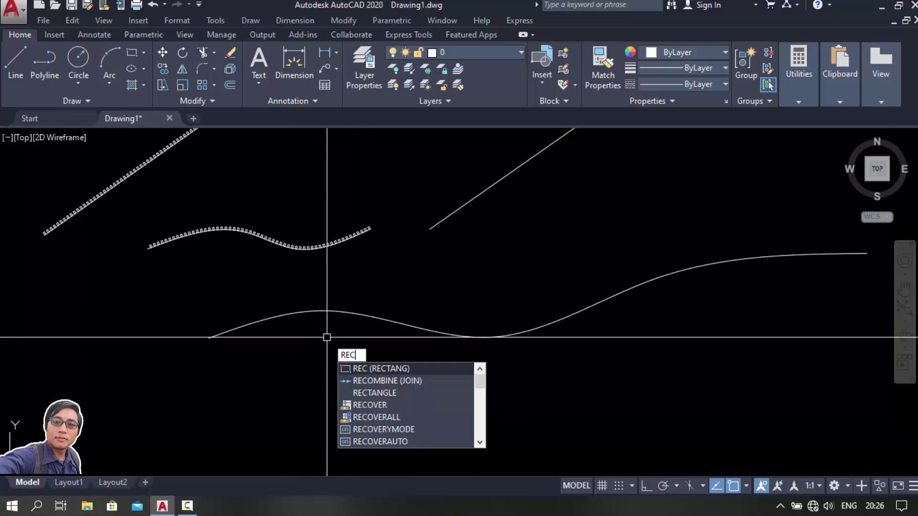
key("Return")
scroll(349, 322, "up", 1)
scroll(338, 263, "up", 3)
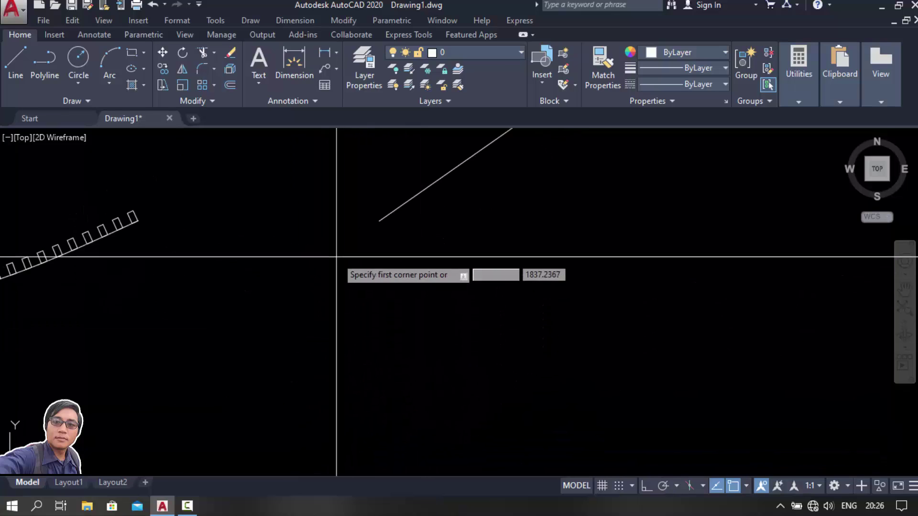
left_click(389, 255)
type("50")
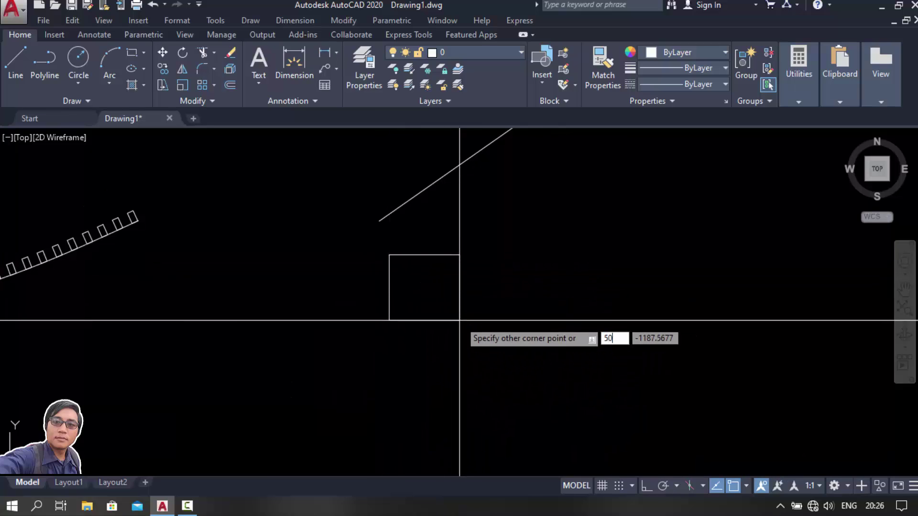
key("Escape")
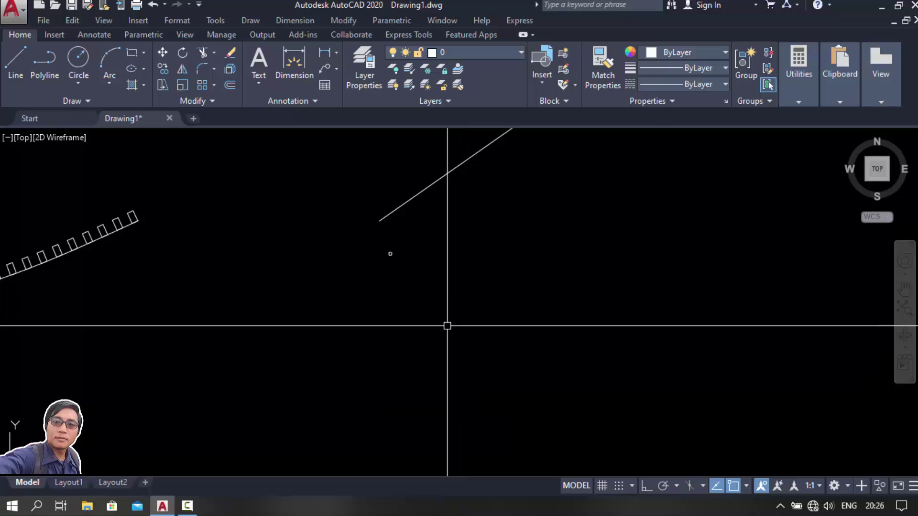
scroll(444, 316, "down", 5)
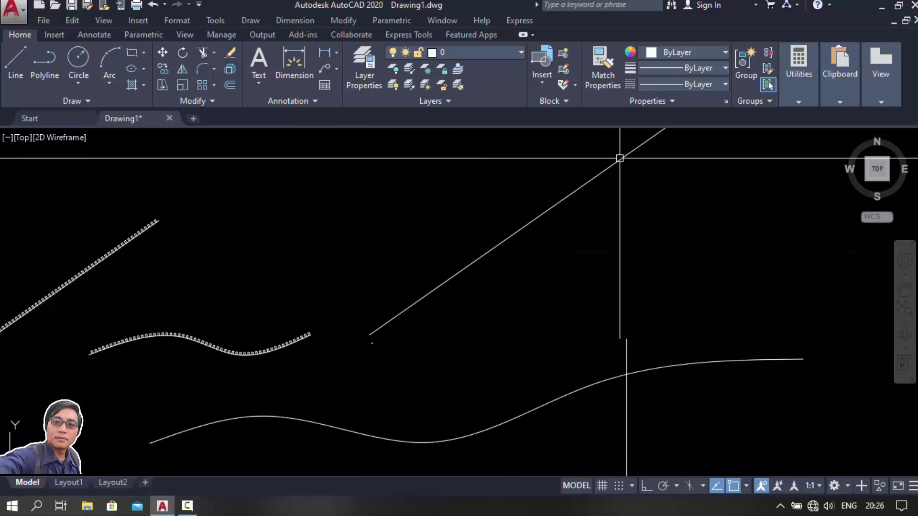
scroll(381, 362, "up", 5)
scroll(378, 229, "up", 3)
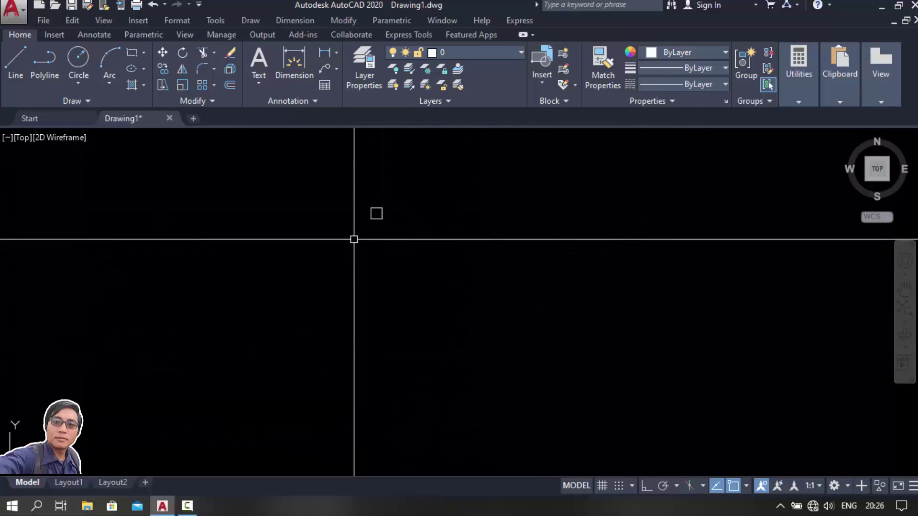
left_click(347, 369)
Move the square by its corner onto the diagonal line's lower endpoint
left_click(431, 430)
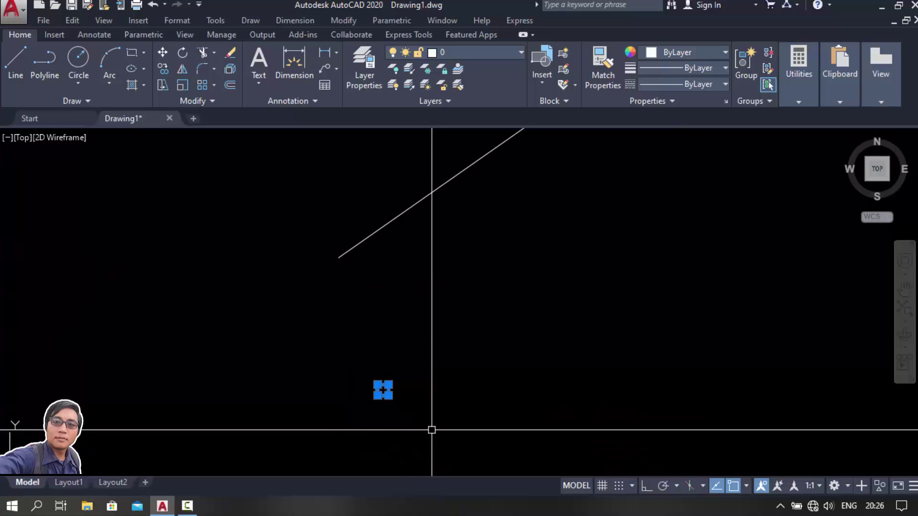
left_click(381, 389)
scroll(381, 377, "up", 2)
left_click(383, 377)
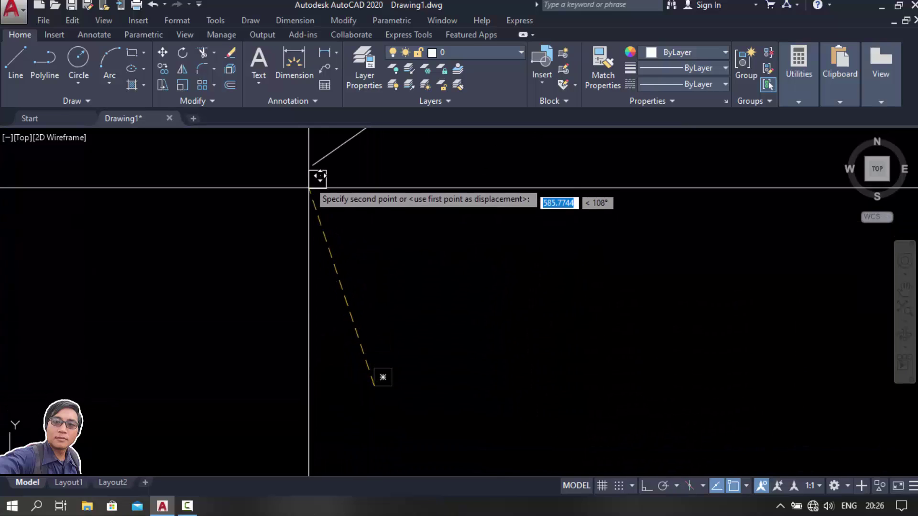
left_click(314, 164)
scroll(325, 177, "up", 5)
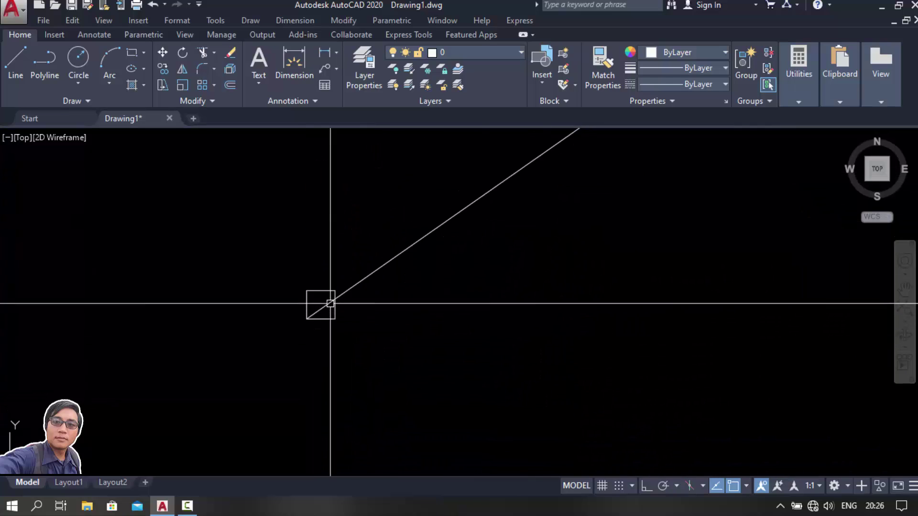
Rotate the square about its lower-left corner so one edge follows the line's angle
left_click(324, 304)
scroll(322, 304, "up", 2)
key("Return")
scroll(297, 328, "up", 3)
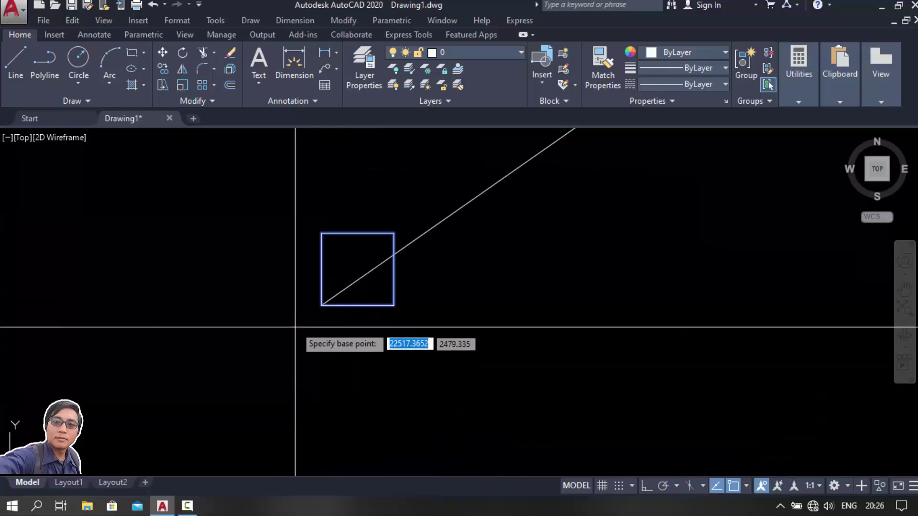
left_click(322, 305)
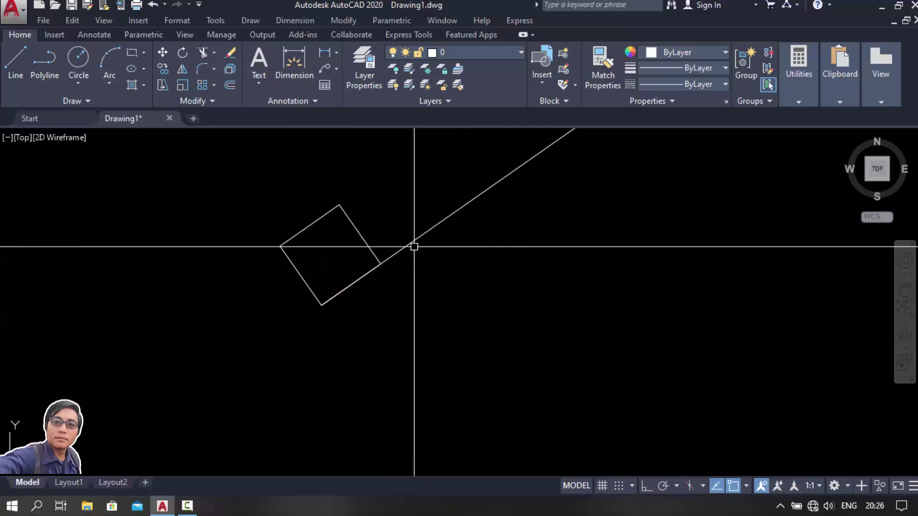
left_click(415, 246)
scroll(256, 287, "down", 3)
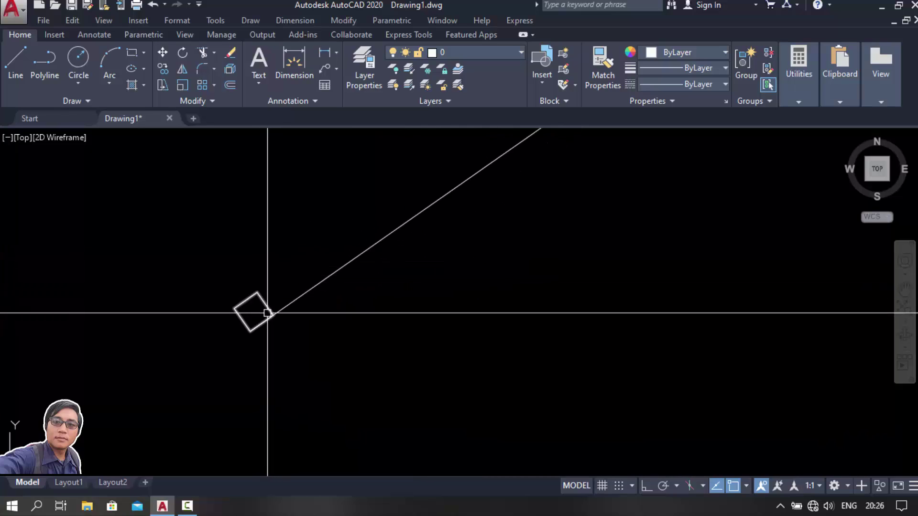
scroll(279, 323, "down", 2)
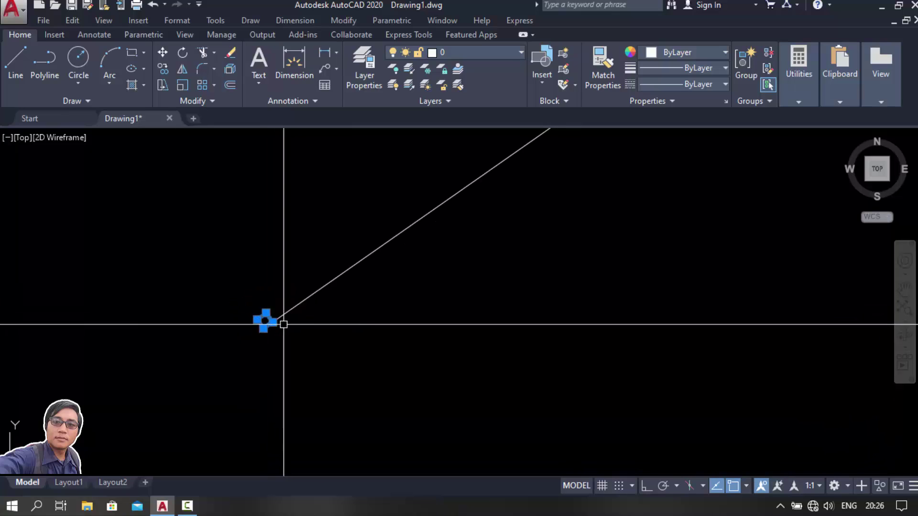
type("co")
key("Return")
scroll(312, 347, "up", 2)
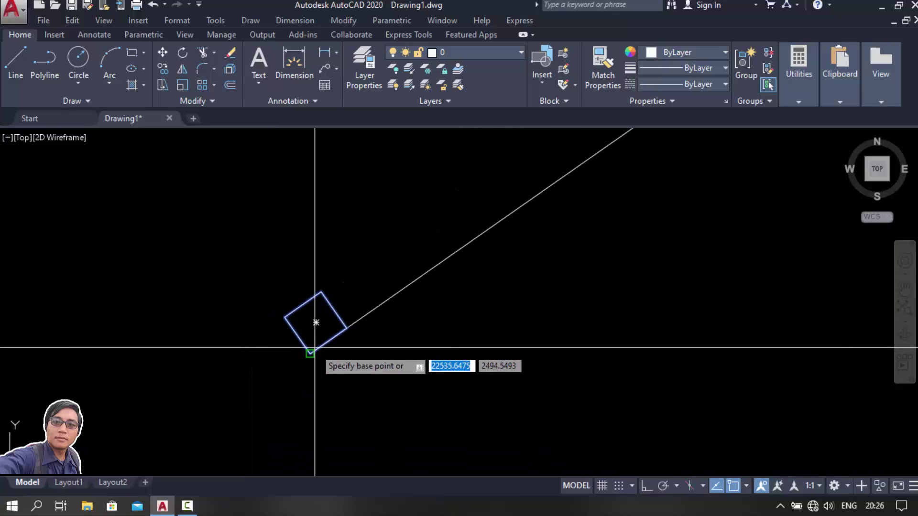
scroll(329, 341, "up", 1)
left_click(329, 341)
type("1000")
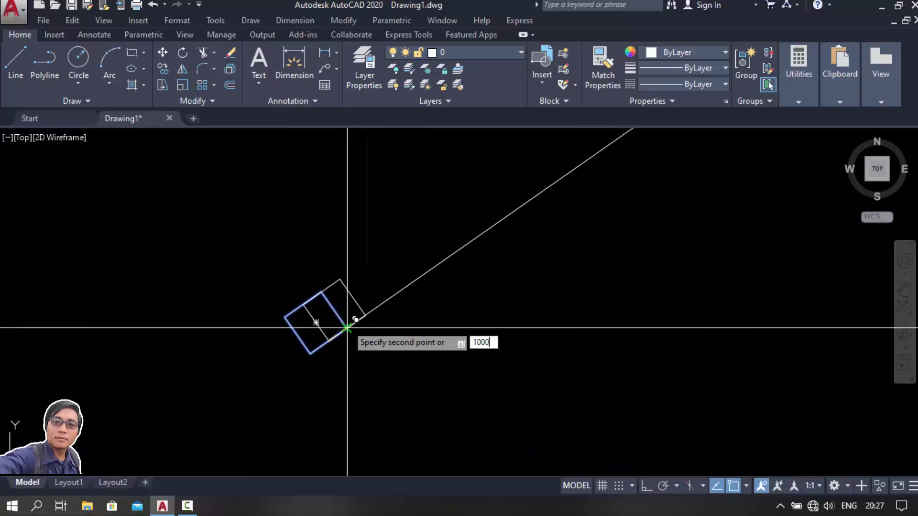
key("BackSpace")
key("BackSpace")
key("BackSpace")
type("1000")
scroll(363, 340, "down", 6)
scroll(476, 267, "down", 4)
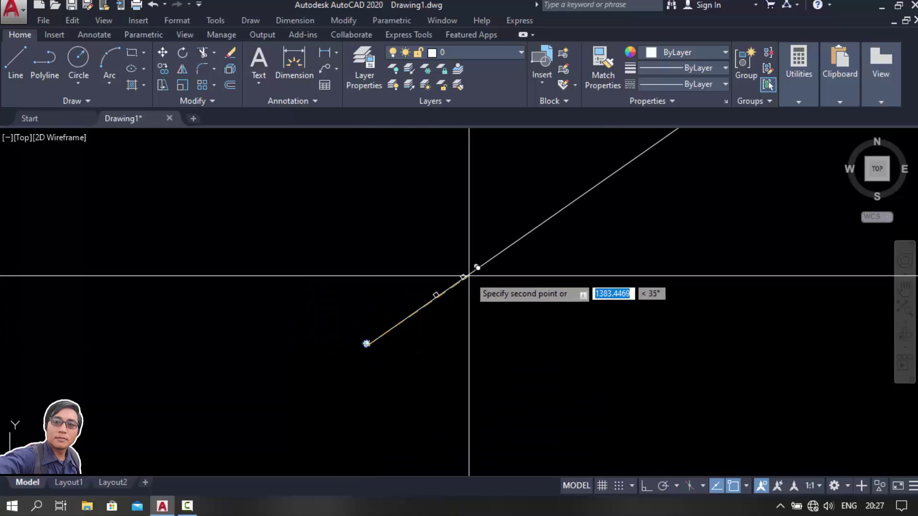
scroll(418, 303, "up", 4)
key("Return")
scroll(459, 282, "up", 4)
scroll(432, 301, "down", 4)
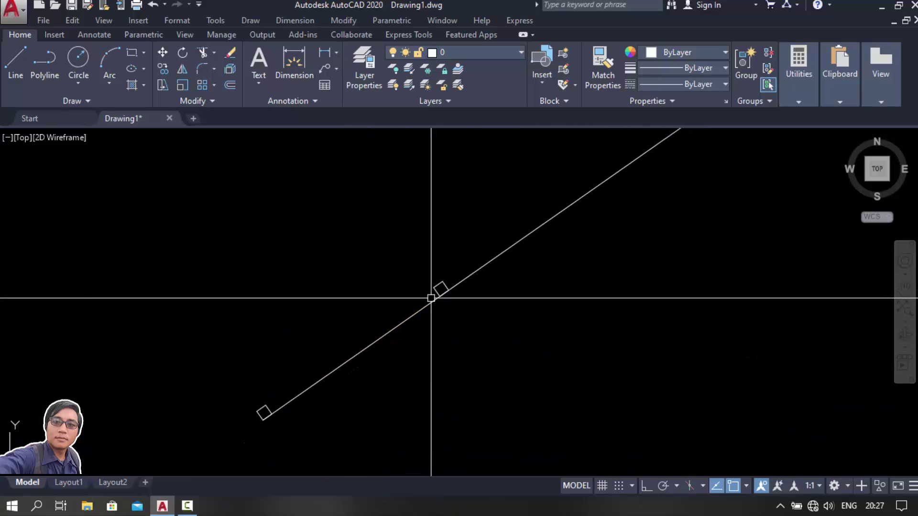
middle_click_drag(433, 301, 447, 265)
left_click(452, 253)
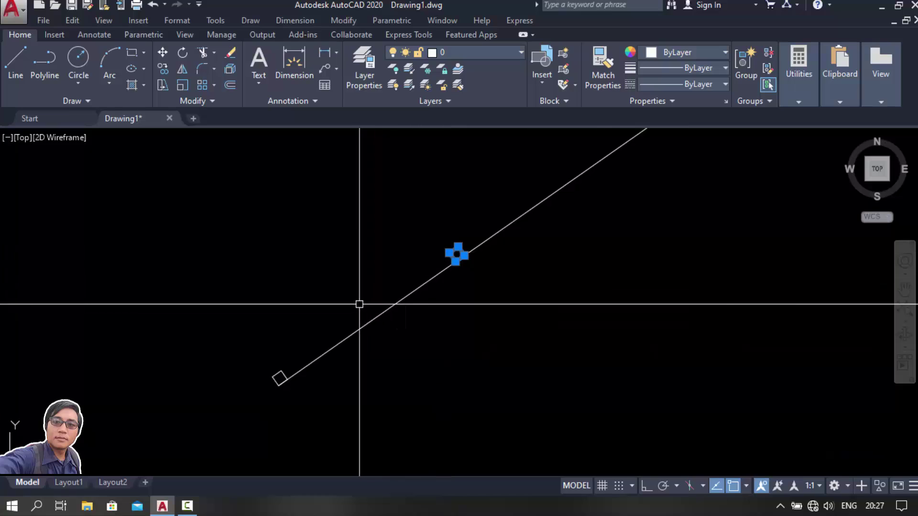
type("Co")
key("Return")
scroll(280, 377, "up", 2)
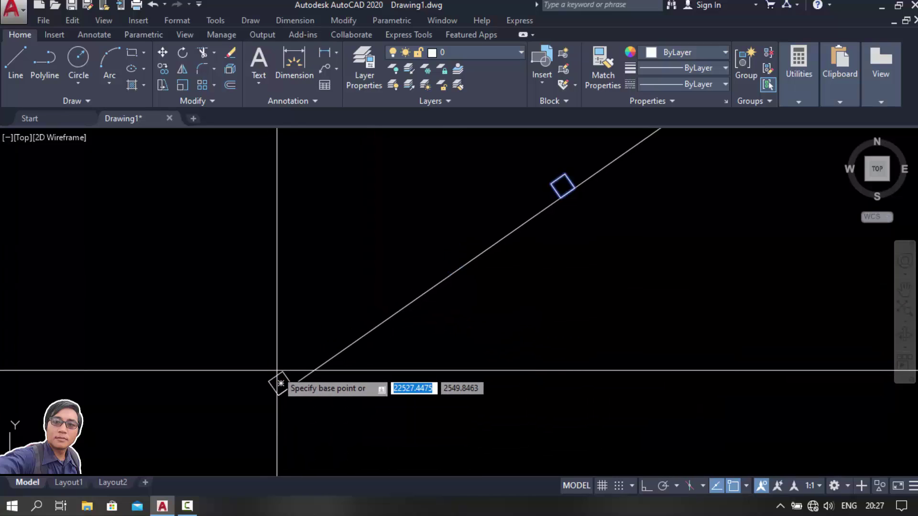
scroll(284, 373, "up", 4)
scroll(285, 378, "down", 2)
left_click(281, 390)
scroll(334, 345, "down", 2)
scroll(395, 308, "up", 2)
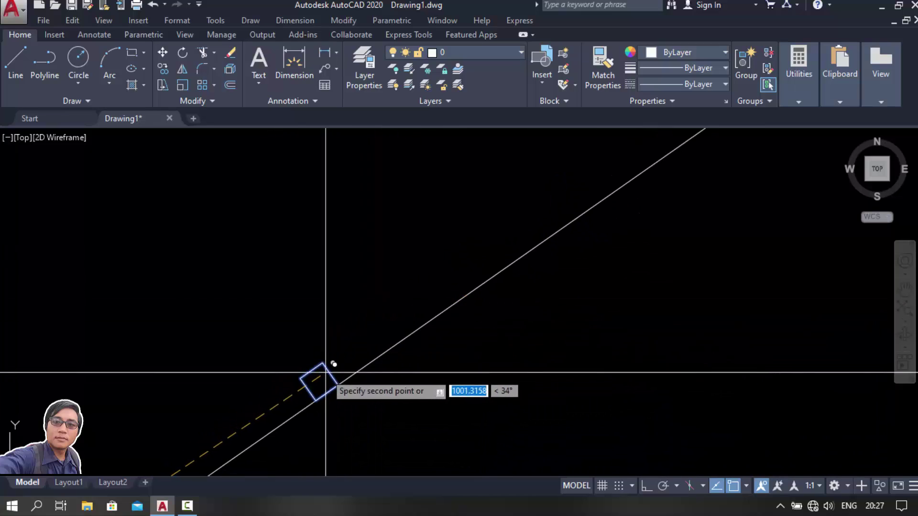
scroll(322, 379, "up", 2)
scroll(364, 358, "down", 3)
scroll(430, 308, "up", 1)
scroll(421, 294, "up", 1)
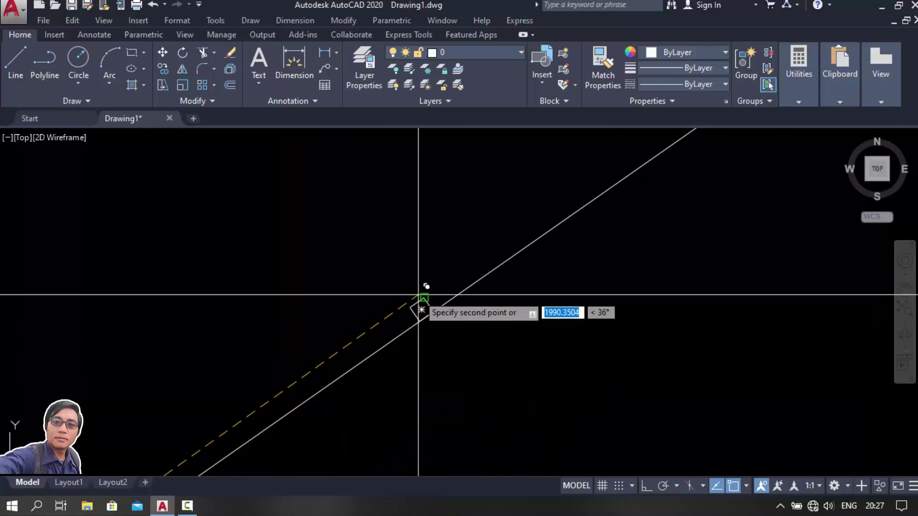
scroll(424, 297, "up", 1)
left_click(424, 298)
scroll(413, 309, "up", 2)
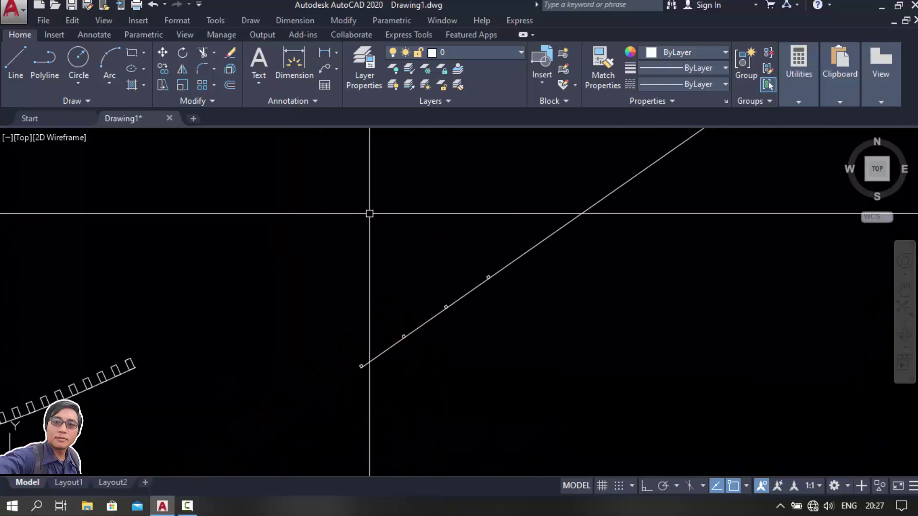
left_click(391, 205)
left_click(577, 397)
type("E")
Delete the three extra squares
key("Return")
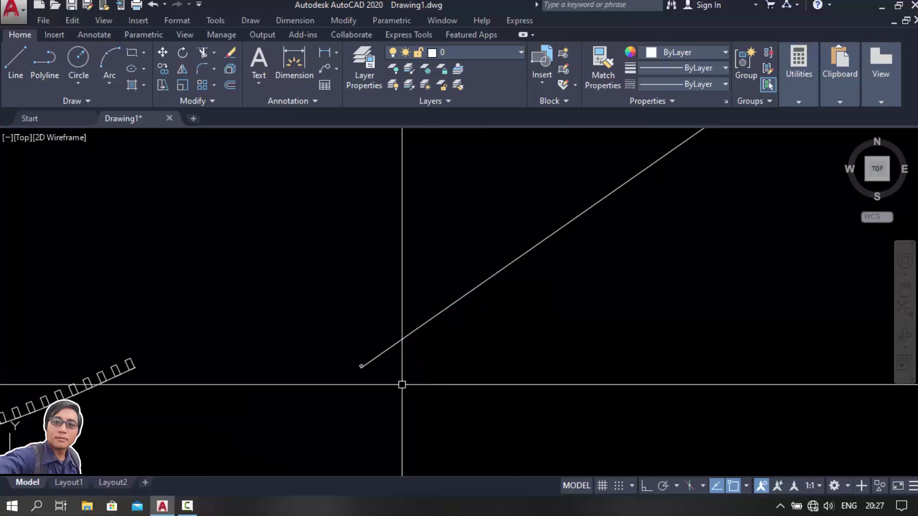
scroll(363, 375, "up", 3)
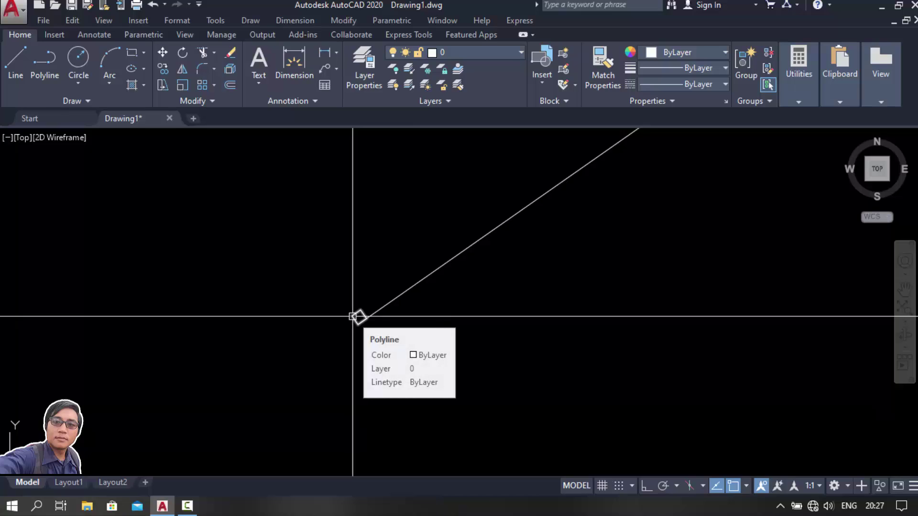
scroll(360, 320, "up", 3)
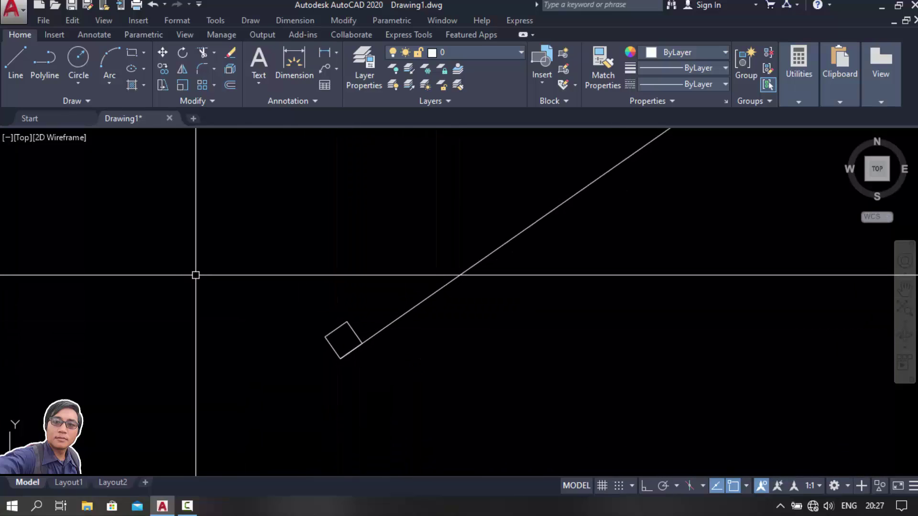
Path-array the square along the plain diagonal line using AR
type("AR")
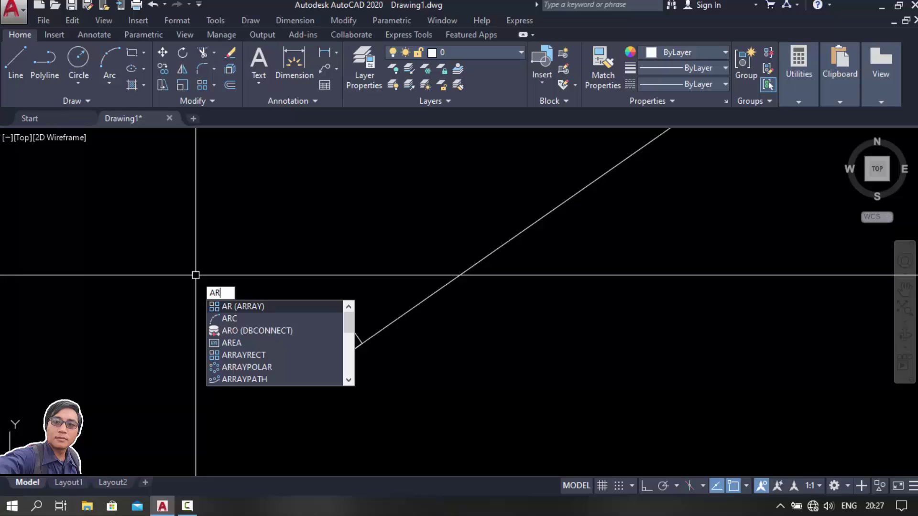
key("Return")
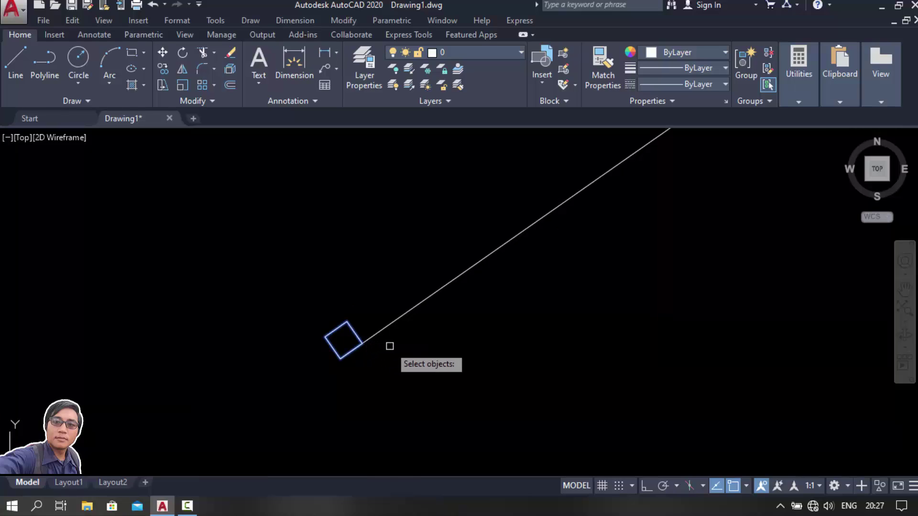
key("Return")
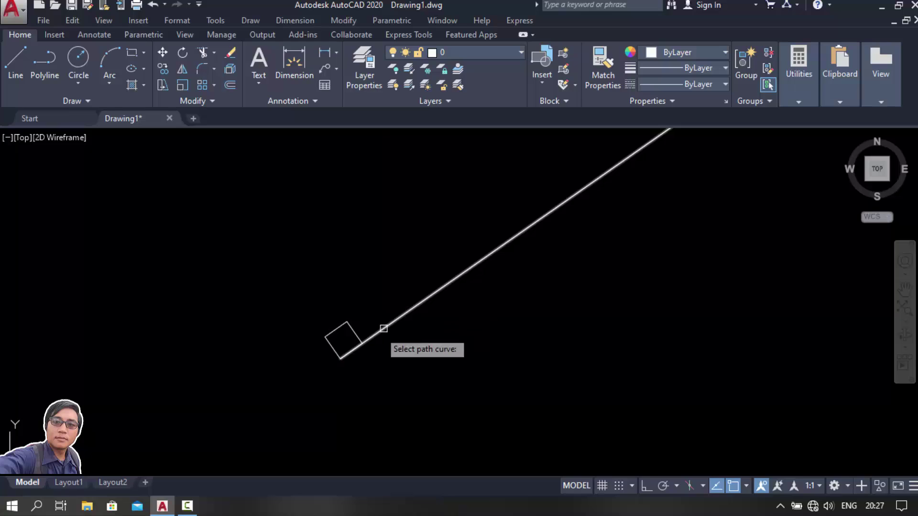
left_click(351, 360)
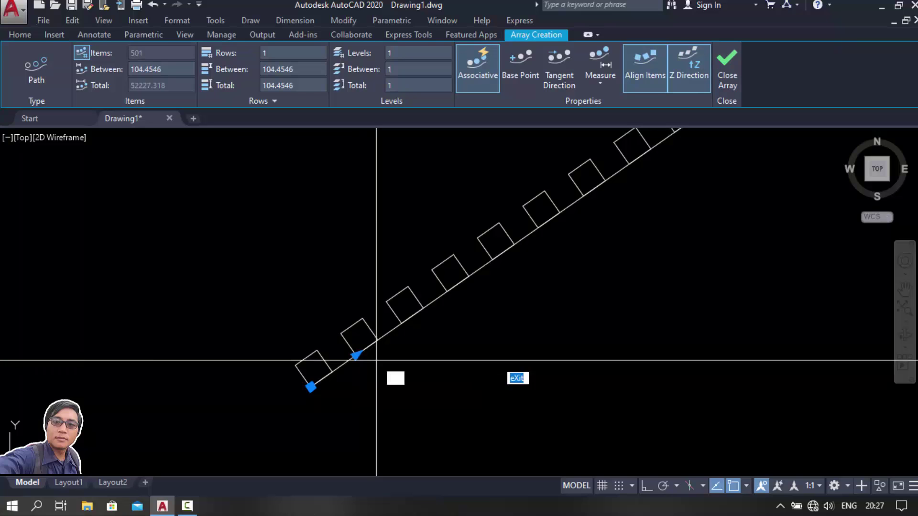
key("Return")
scroll(378, 334, "down", 2)
Set the path array's spacing between squares to 1000
scroll(382, 311, "up", 1)
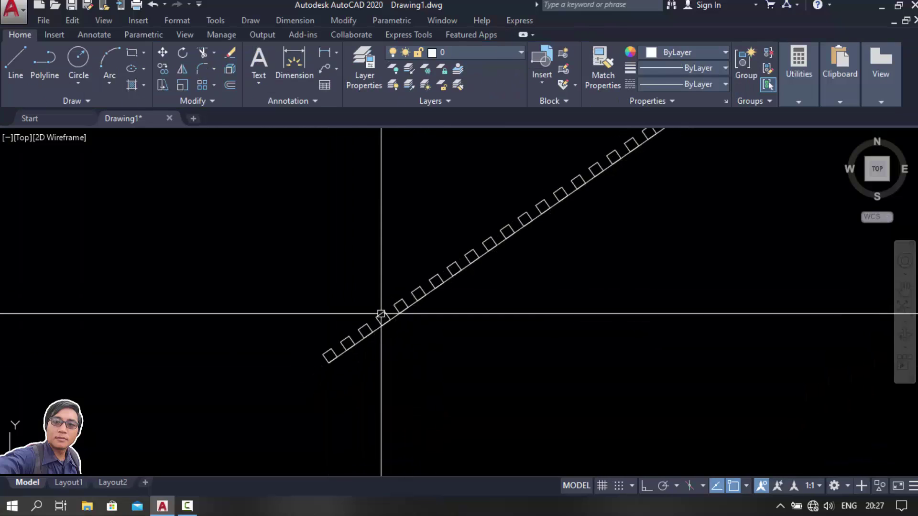
scroll(334, 354, "up", 3)
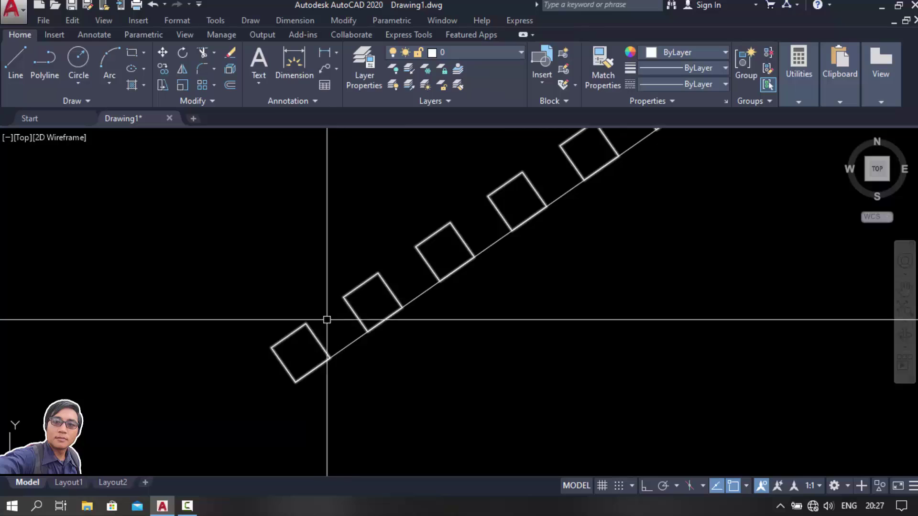
left_click(347, 296)
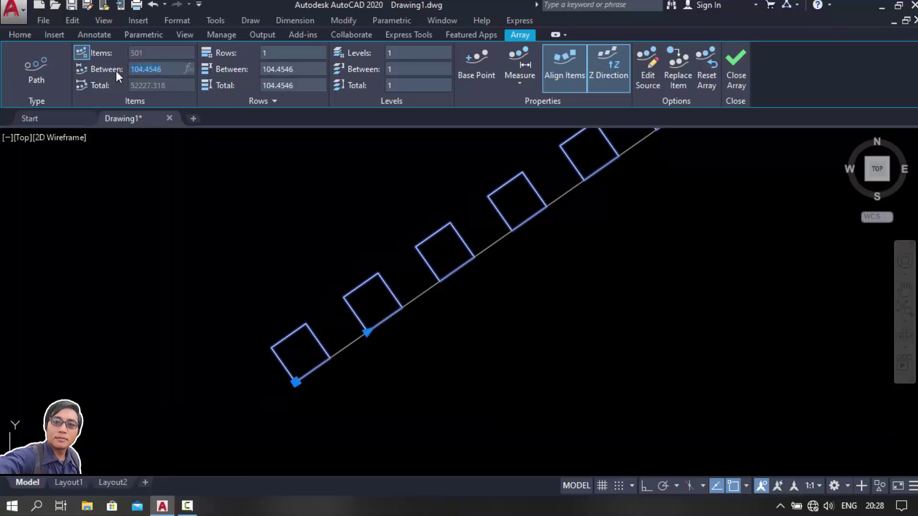
type("10000")
key("Return")
Check the resulting 53 squares along the line and finish editing the array
scroll(153, 268, "down", 5)
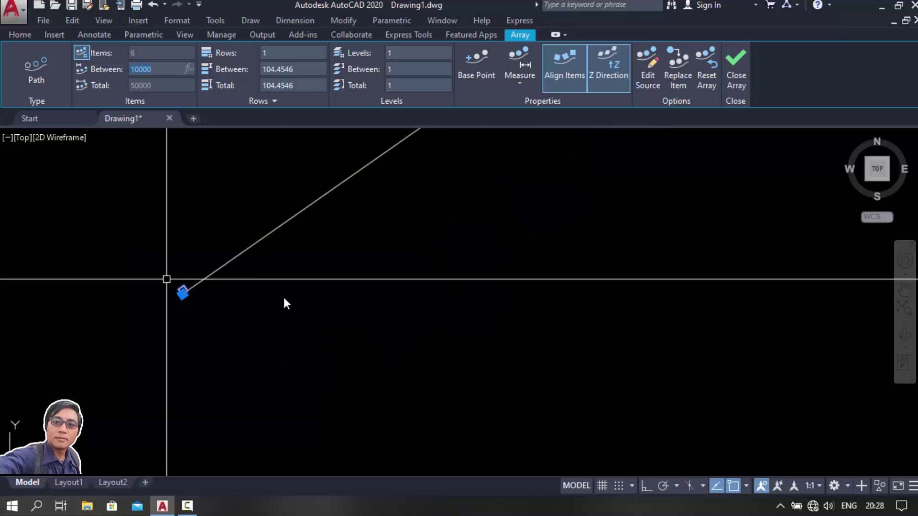
scroll(377, 301, "down", 3)
scroll(363, 300, "down", 2)
scroll(416, 274, "down", 2)
scroll(416, 273, "up", 4)
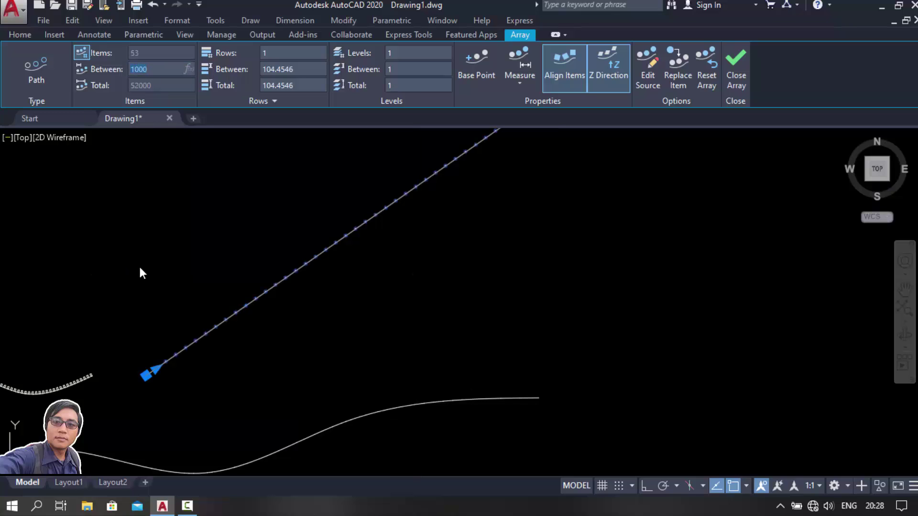
scroll(159, 359, "up", 8)
scroll(171, 374, "up", 5)
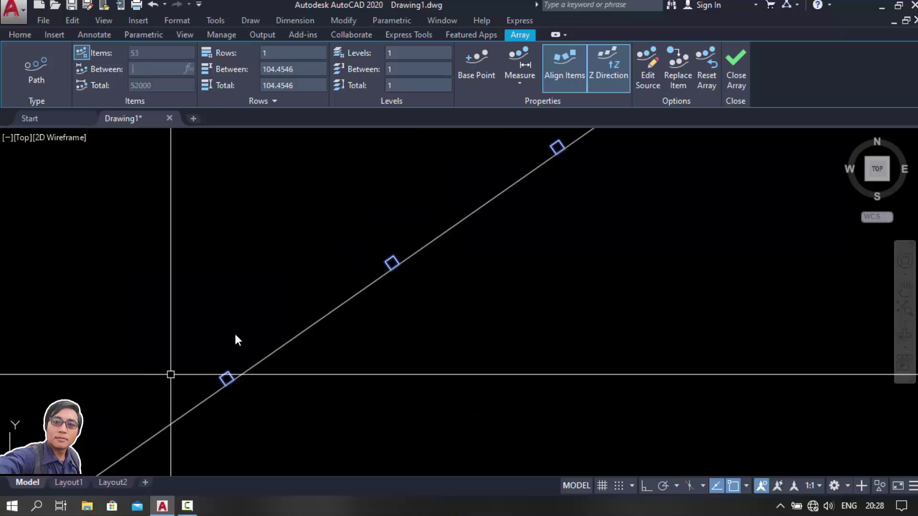
scroll(344, 320, "down", 2)
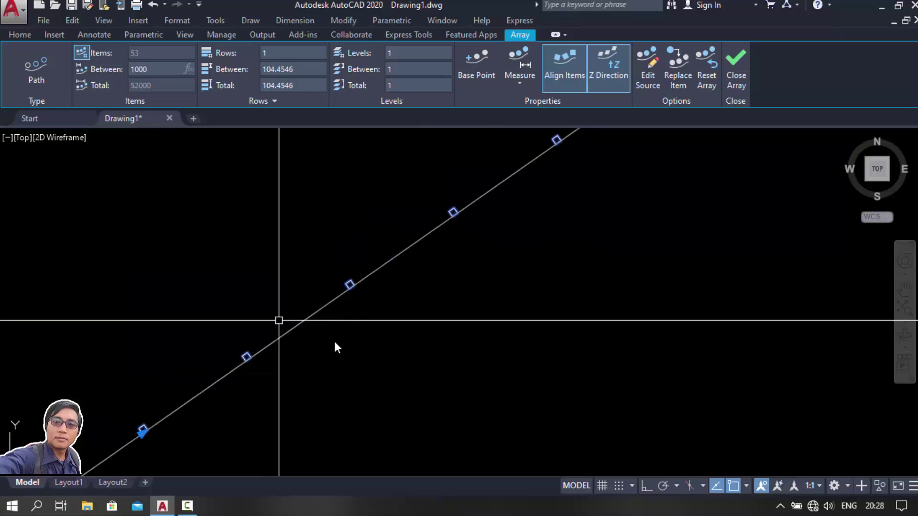
left_click(336, 343)
left_click(373, 304)
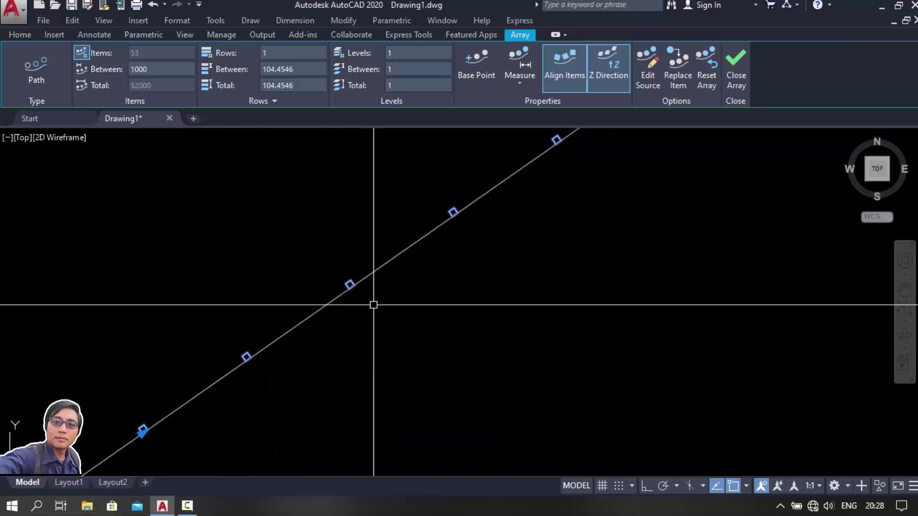
scroll(335, 330, "down", 2)
key("Escape")
scroll(376, 242, "up", 4)
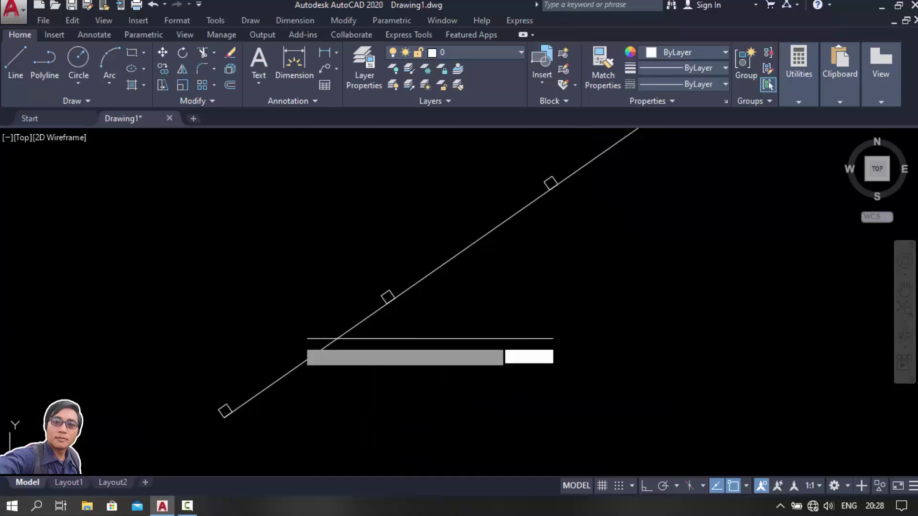
key("Return")
scroll(236, 407, "up", 2)
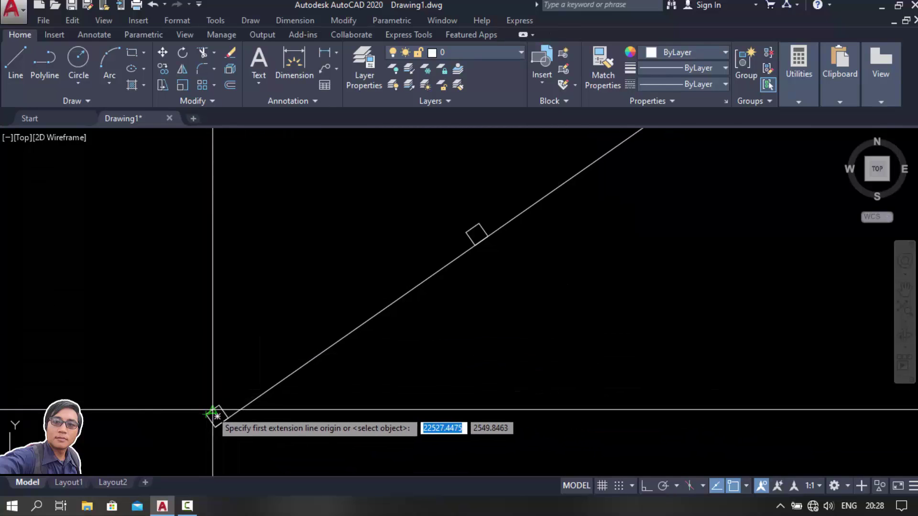
scroll(206, 415, "up", 2)
left_click(219, 404)
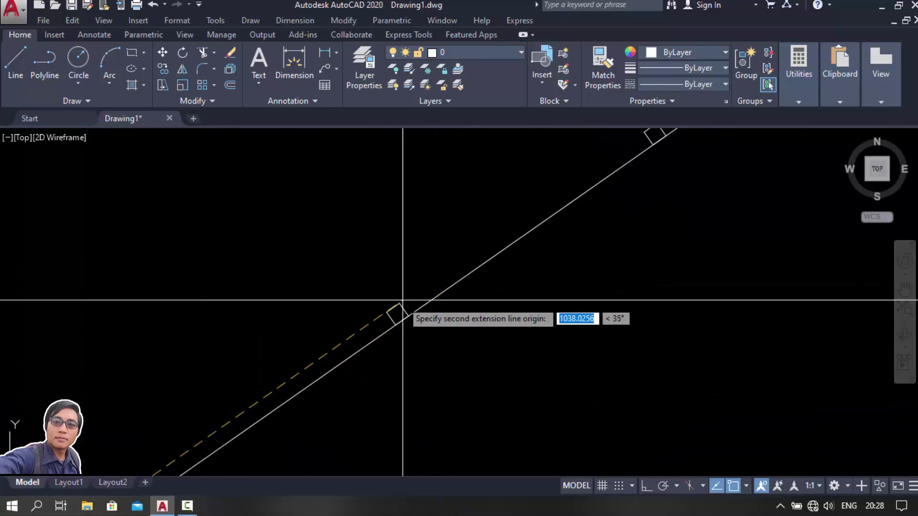
left_click(391, 310)
scroll(393, 321, "down", 2)
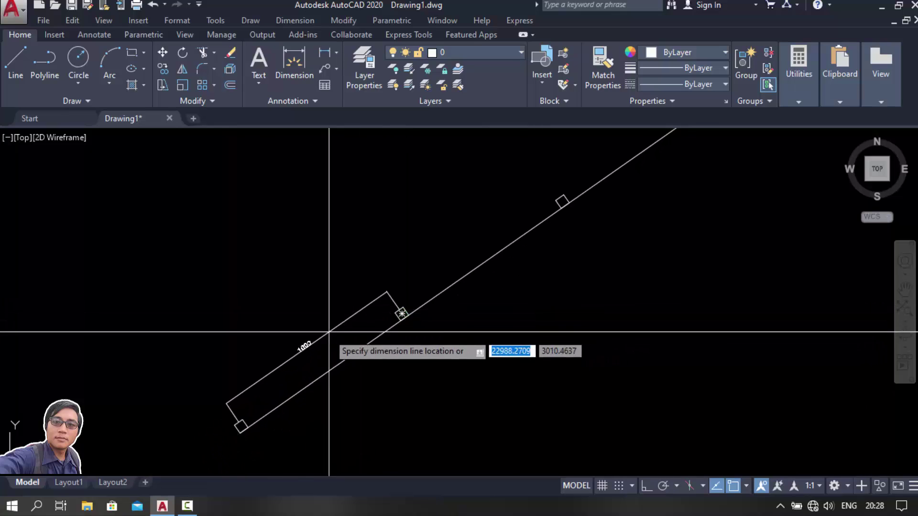
left_click(304, 337)
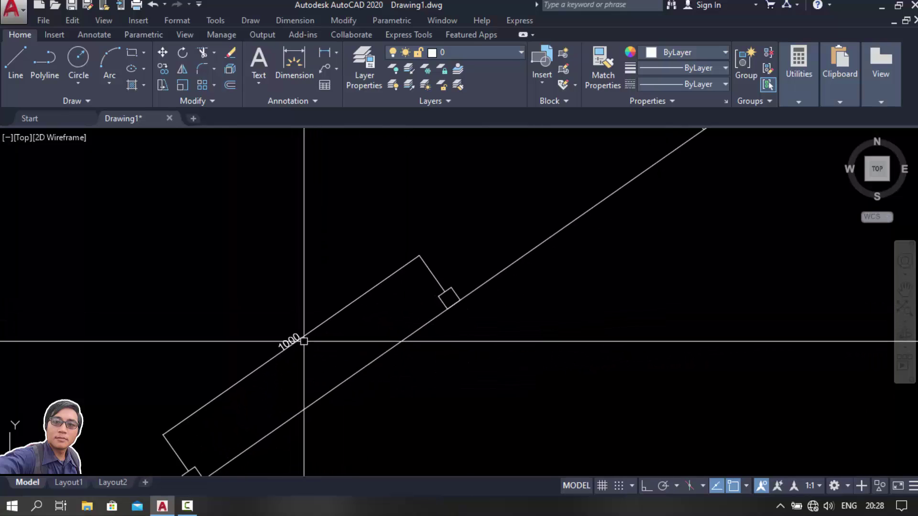
left_click(390, 277)
key("Delete")
scroll(303, 330, "down", 1)
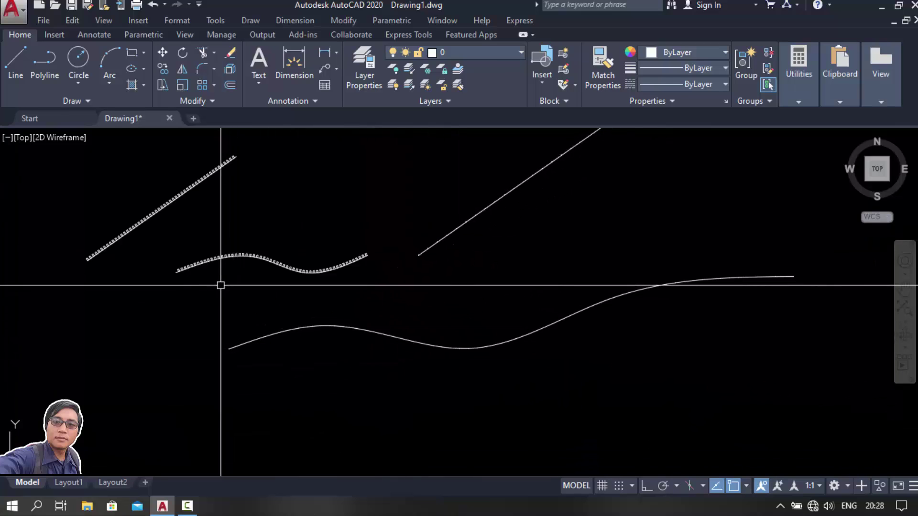
scroll(196, 275, "up", 3)
scroll(172, 263, "down", 2)
scroll(570, 212, "up", 3)
scroll(569, 213, "up", 1)
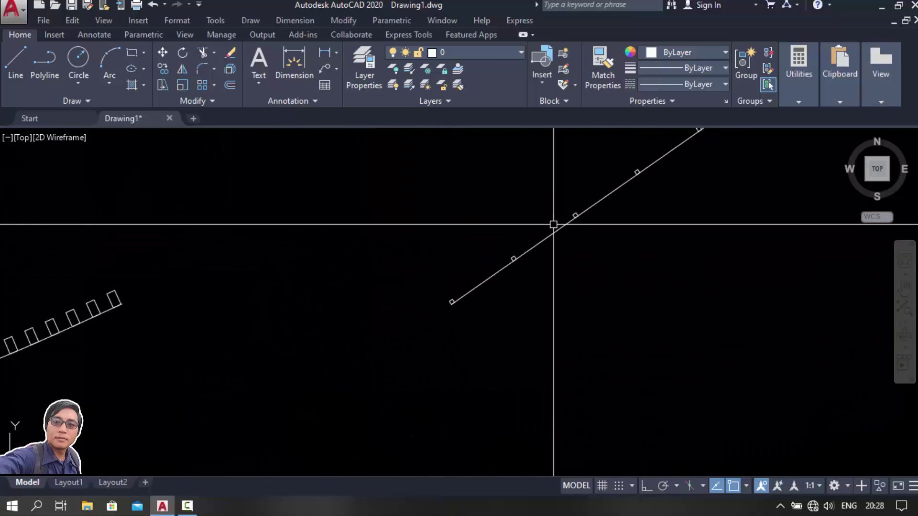
scroll(553, 221, "up", 2)
scroll(492, 251, "down", 5)
scroll(472, 269, "down", 4)
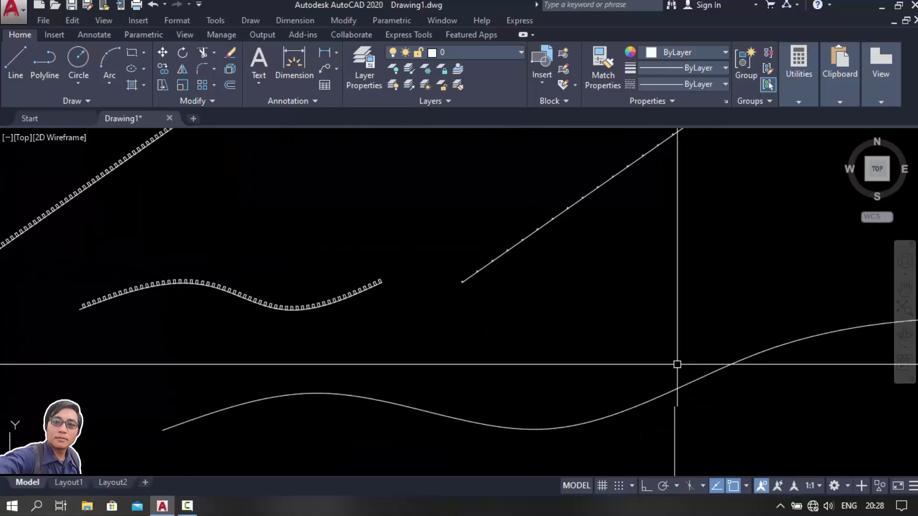
middle_click_drag(404, 309, 300, 215)
type("R")
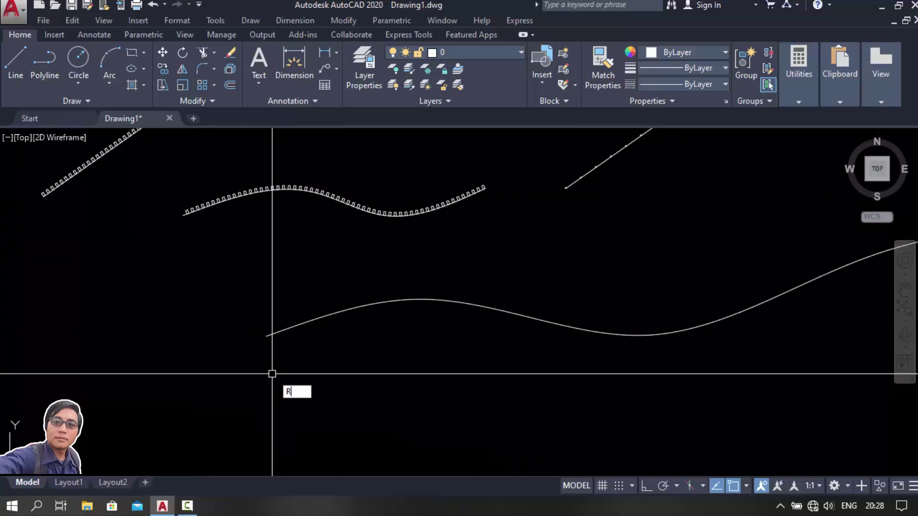
Draw a small upright rectangle just below the start of the wavy spline
type("EC")
key("Return")
scroll(275, 373, "up", 2)
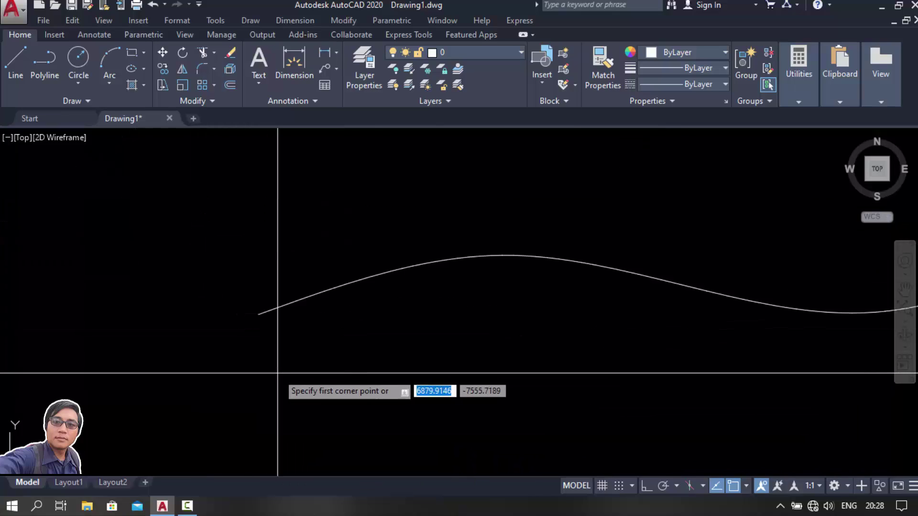
left_click(276, 338)
left_click(297, 379)
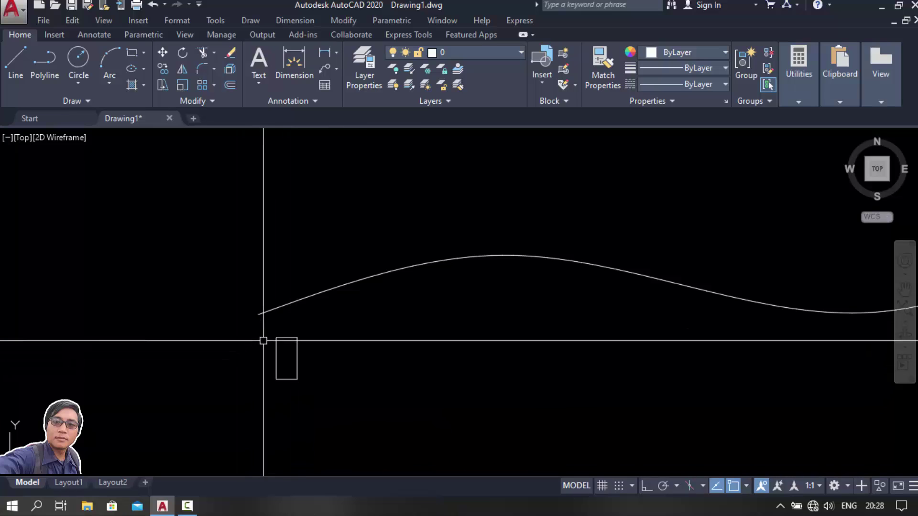
scroll(191, 324, "down", 2)
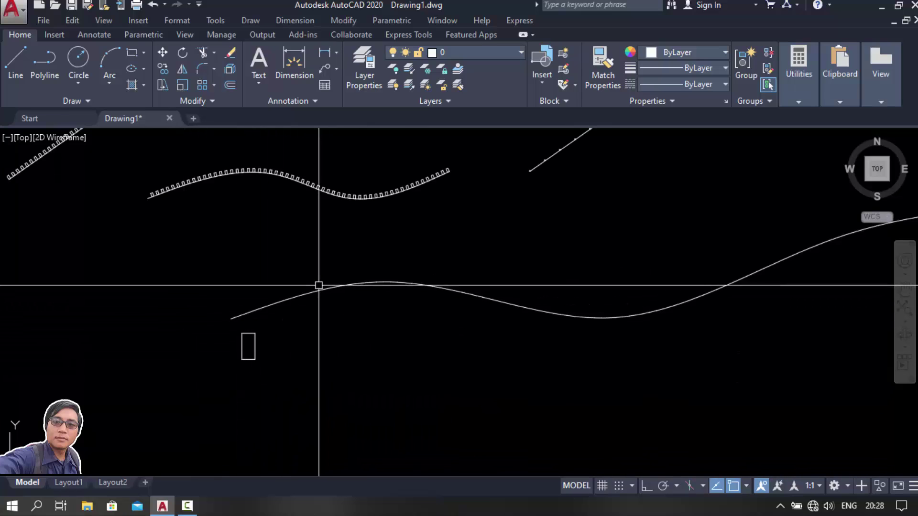
Window-select the small rectangle under the spline after clearing the previous selection
middle_click_drag(430, 283, 375, 278)
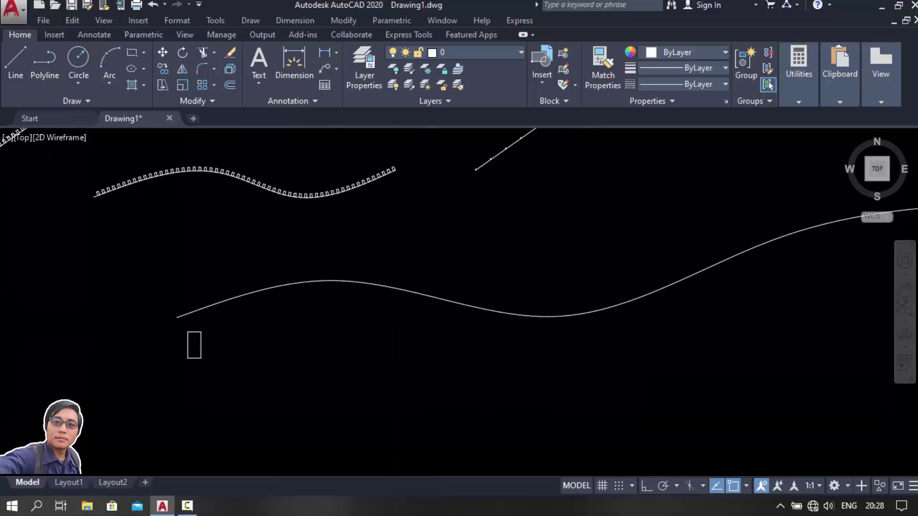
scroll(360, 310, "down", 2)
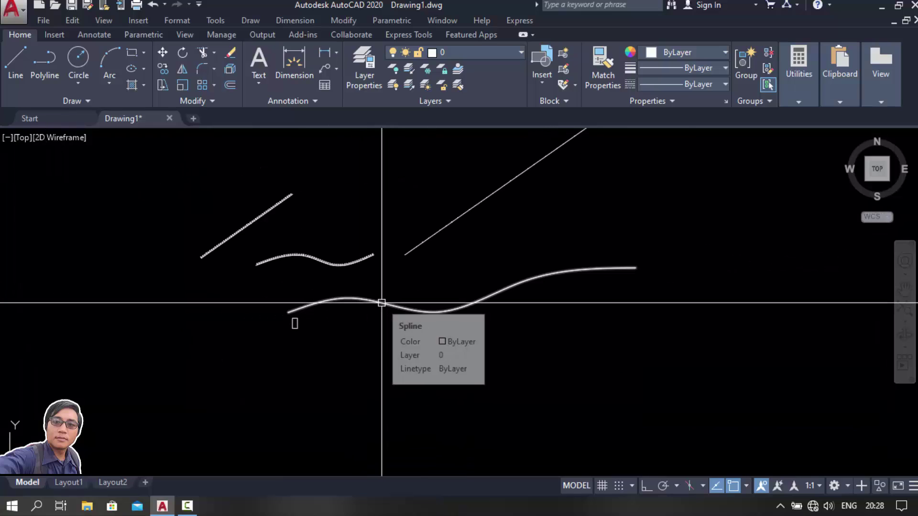
scroll(328, 310, "up", 2)
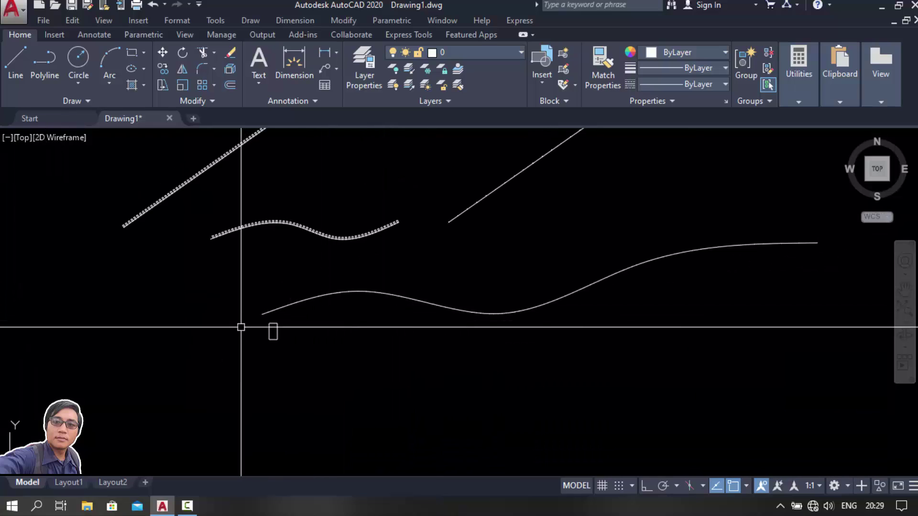
scroll(278, 324, "up", 4)
scroll(258, 319, "down", 3)
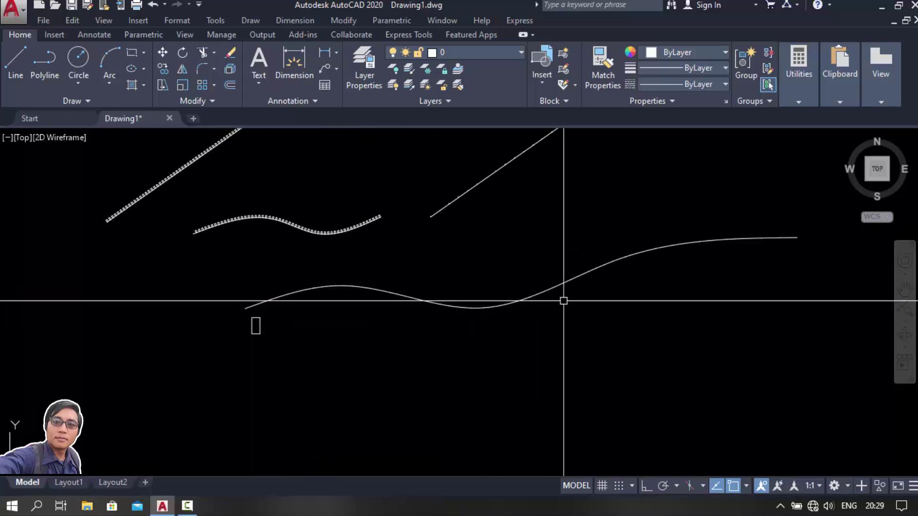
scroll(234, 346, "up", 3)
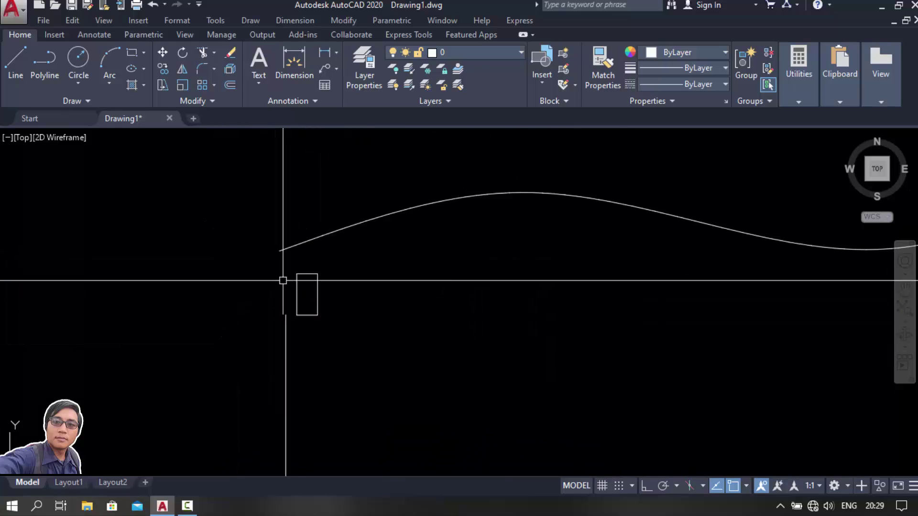
left_click(308, 273)
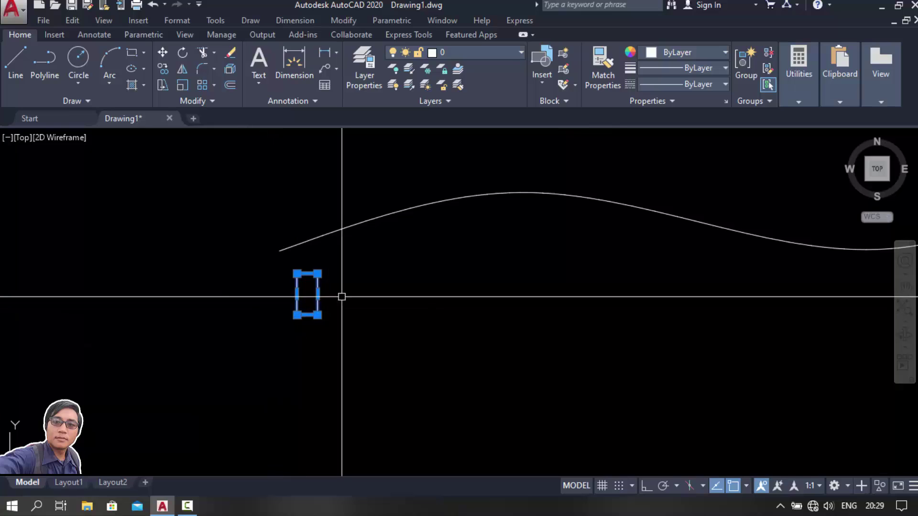
key("Escape")
left_click(366, 267)
left_click(259, 352)
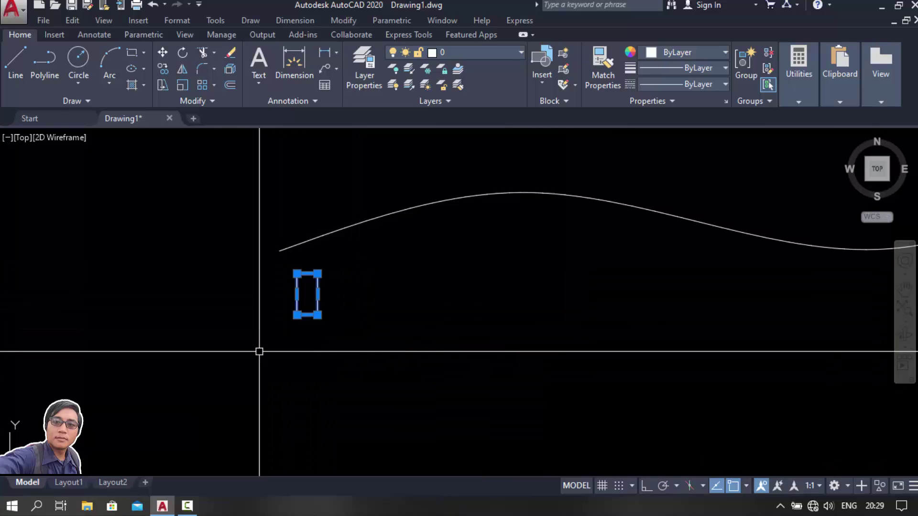
Define block '2' from the rectangle, based at its bottom-edge midpoint
type("b")
key("Return")
type("2")
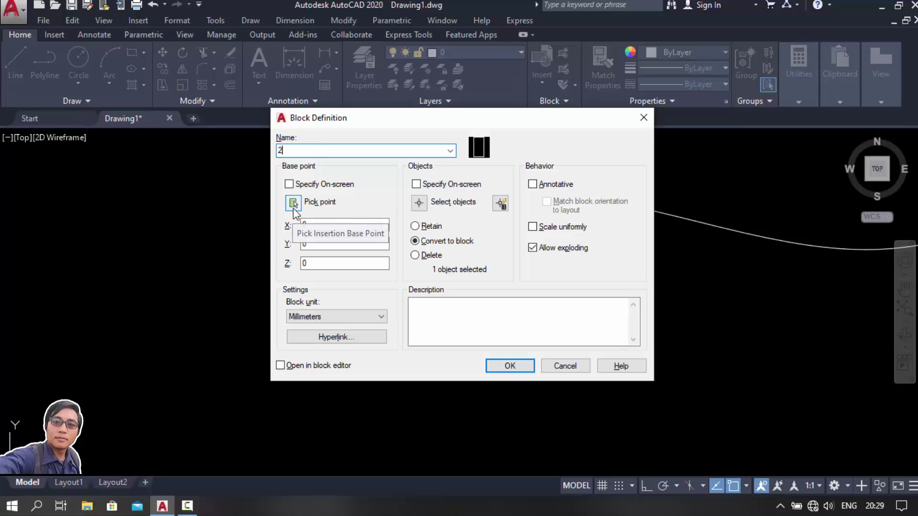
left_click(294, 203)
scroll(299, 363, "up", 2)
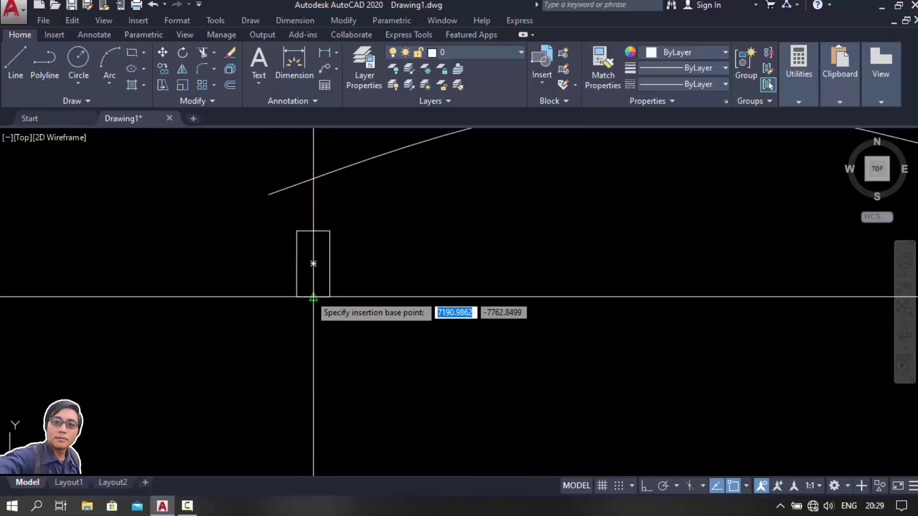
left_click(313, 297)
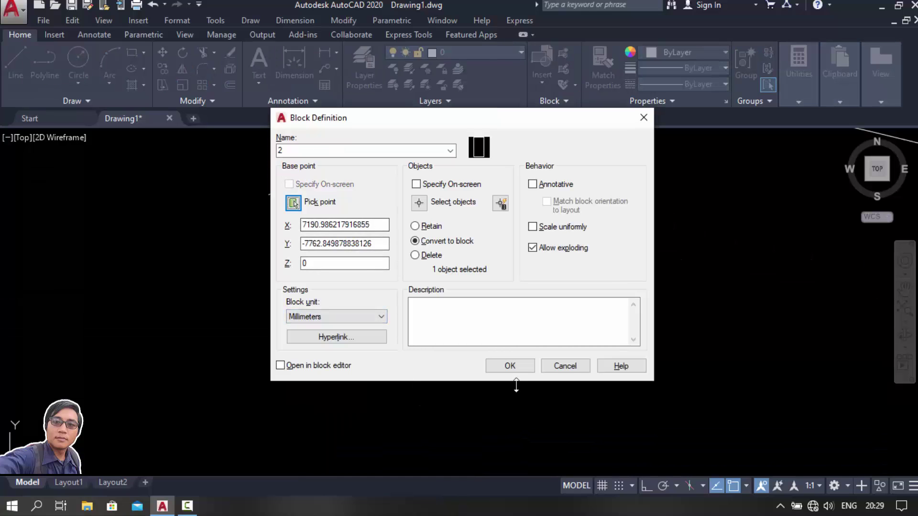
left_click(510, 366)
Run MEASURE on the wavy spline, placing block 2 aligned to the curve every 1000 units
scroll(324, 361, "down", 3)
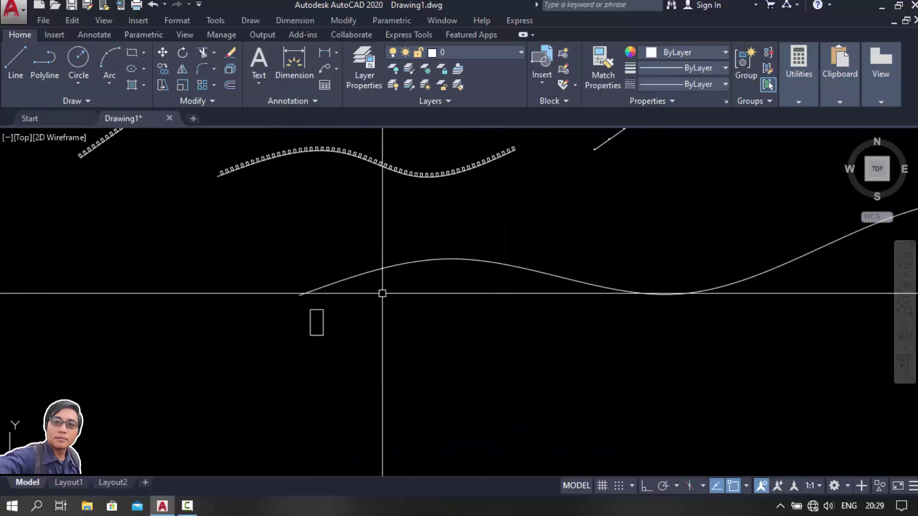
scroll(364, 287, "up", 2)
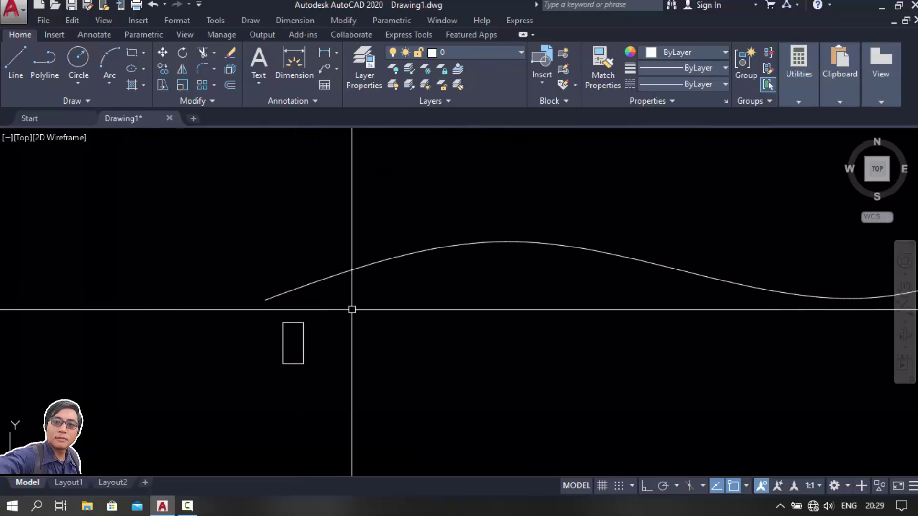
type("ME")
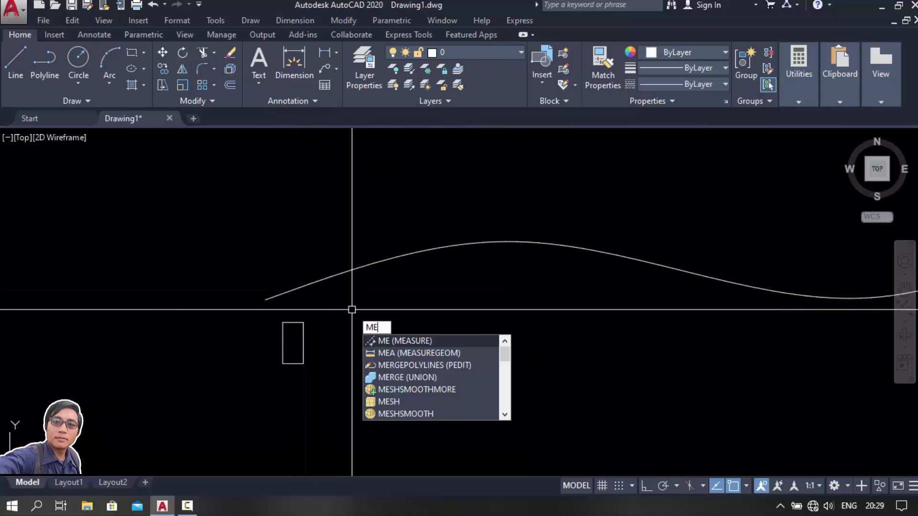
key("Return")
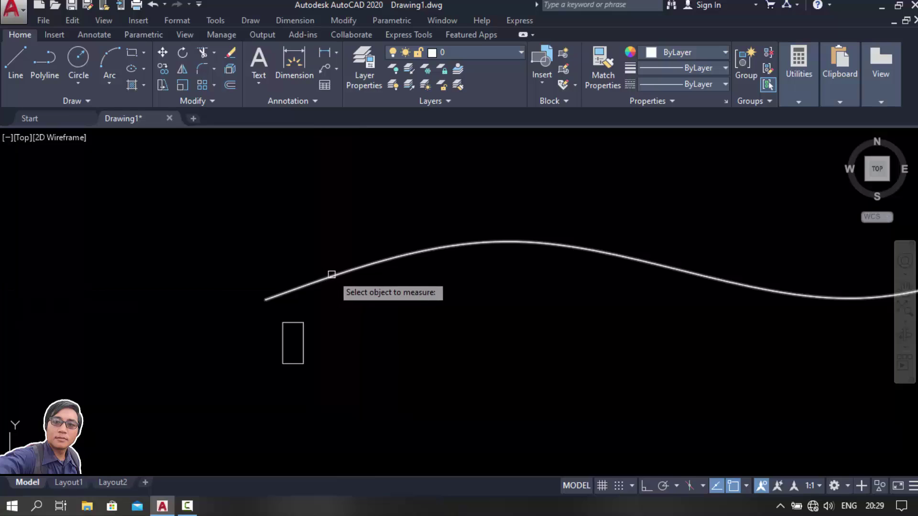
scroll(217, 314, "down", 3)
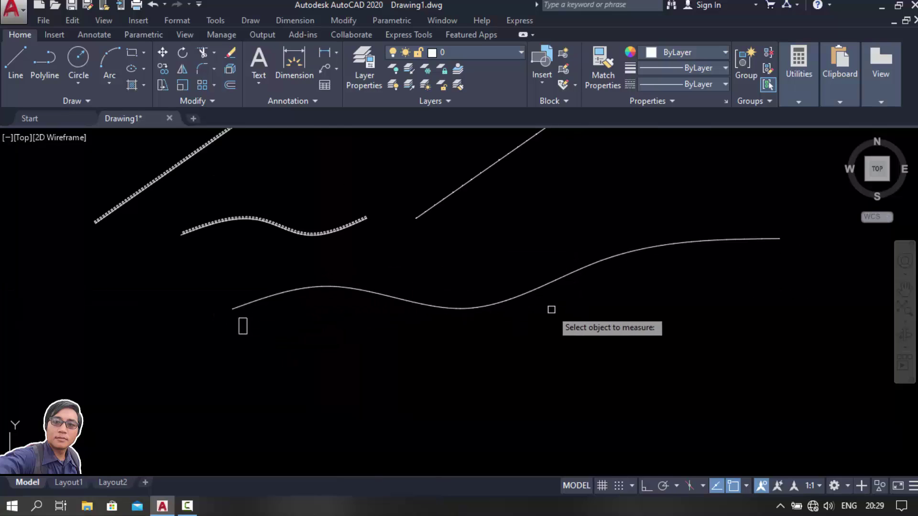
scroll(251, 300, "up", 2)
left_click(251, 300)
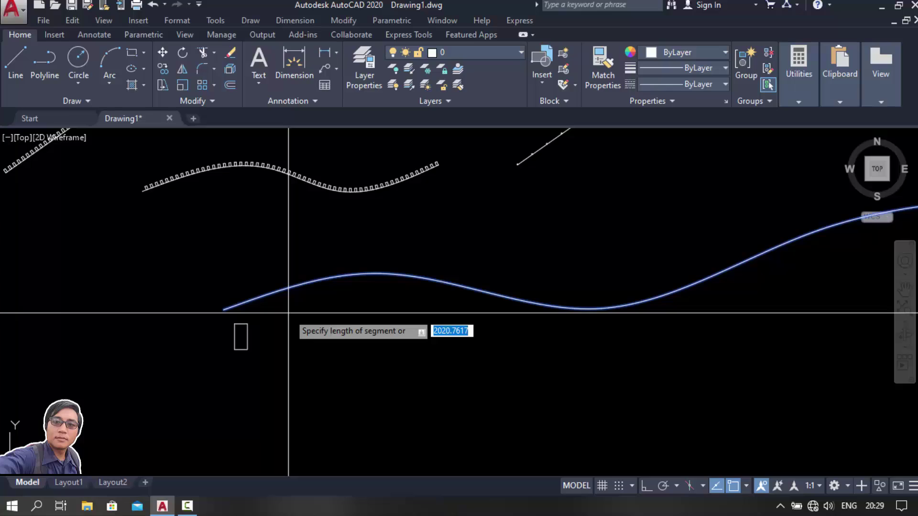
key("Return")
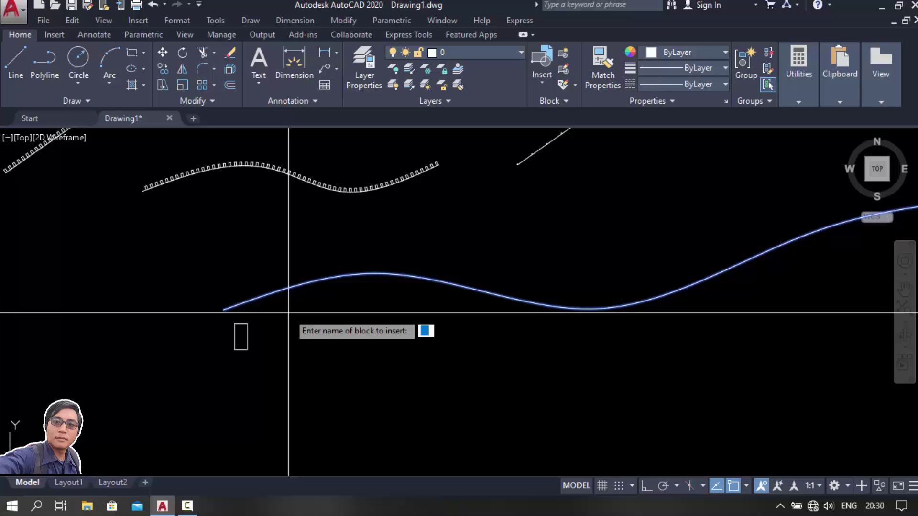
type("2")
key("Return")
type("1000")
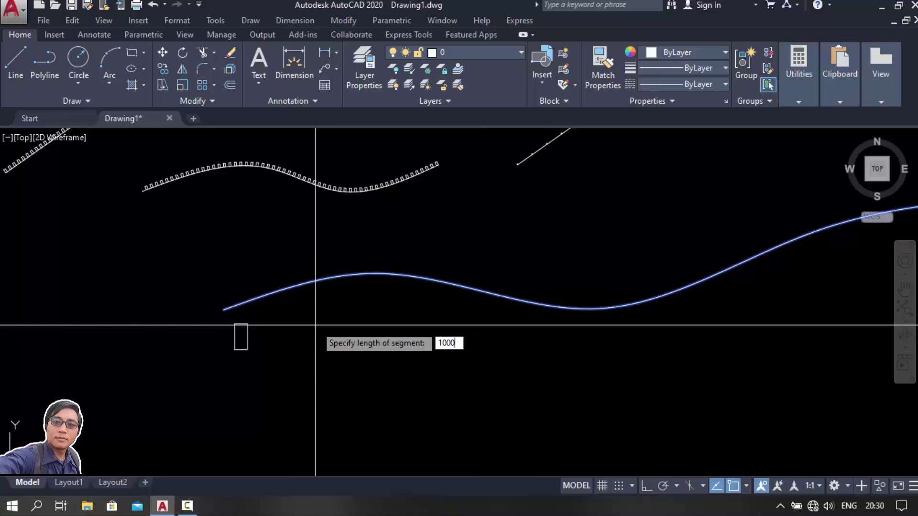
key("Return")
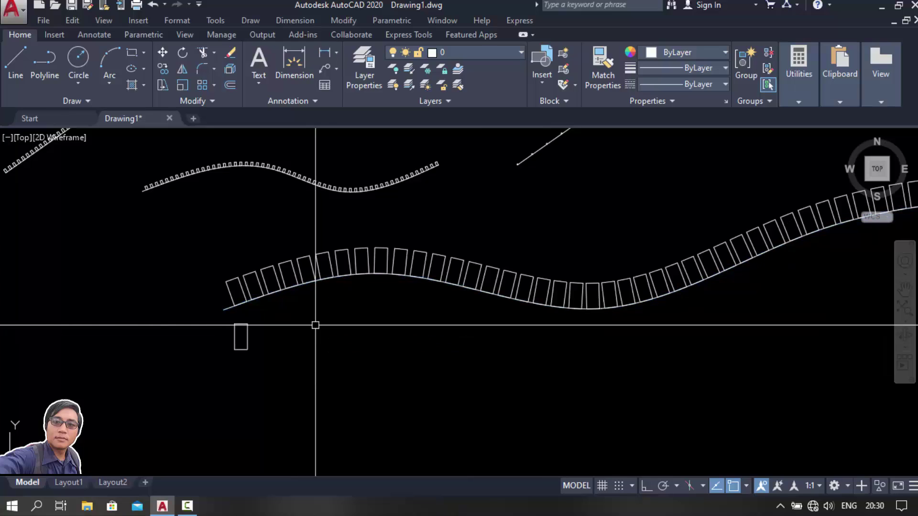
scroll(330, 301, "down", 4)
scroll(553, 338, "up", 2)
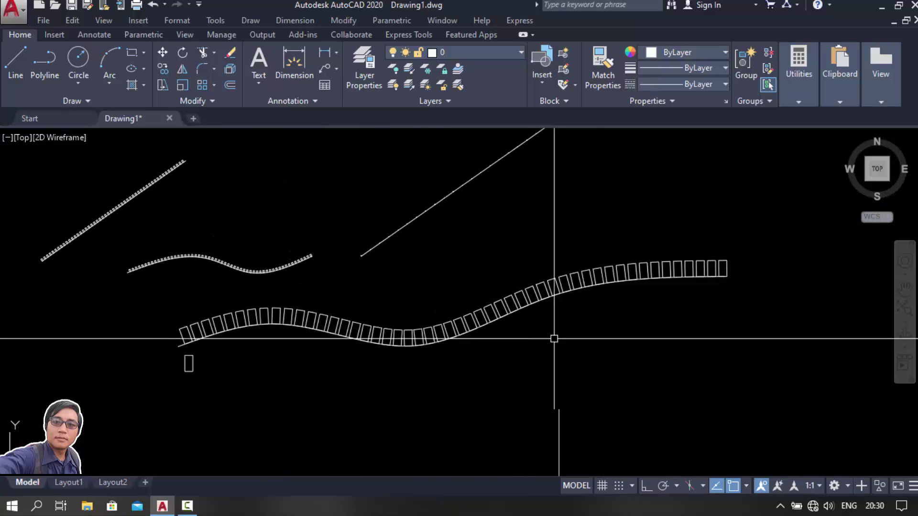
scroll(576, 283, "up", 4)
scroll(576, 283, "up", 1)
scroll(567, 267, "up", 1)
scroll(594, 263, "up", 1)
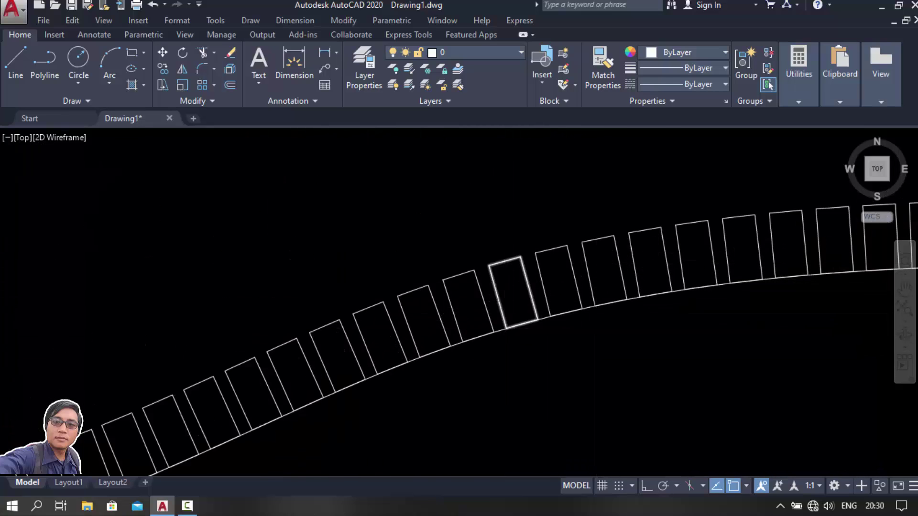
scroll(595, 262, "up", 1)
scroll(512, 277, "down", 5)
scroll(164, 321, "up", 3)
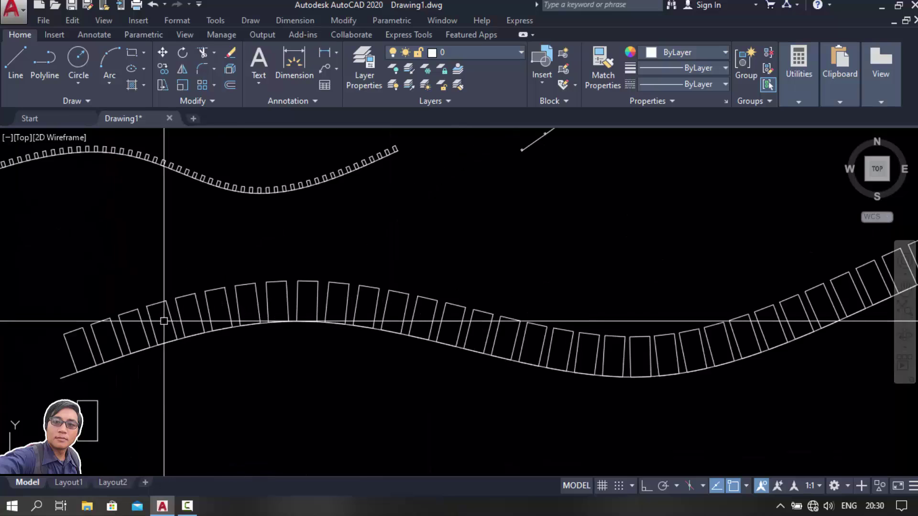
middle_click_drag(164, 322, 295, 273)
scroll(182, 318, "down", 1)
scroll(311, 250, "up", 2)
scroll(238, 303, "up", 1)
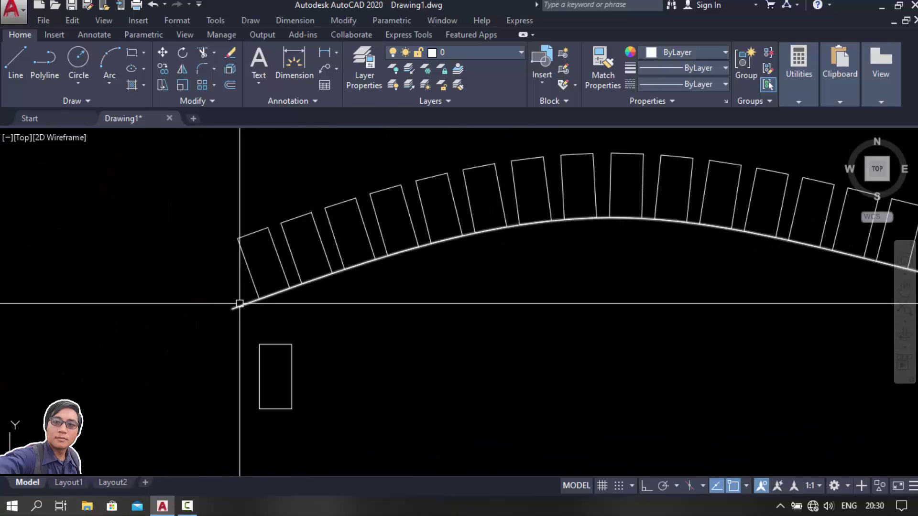
scroll(276, 273, "up", 2)
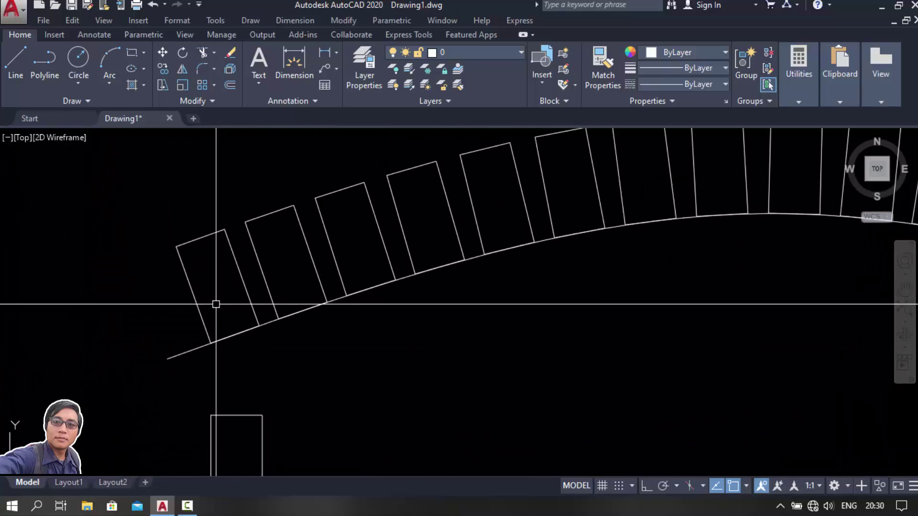
scroll(367, 338, "down", 8)
scroll(385, 312, "up", 4)
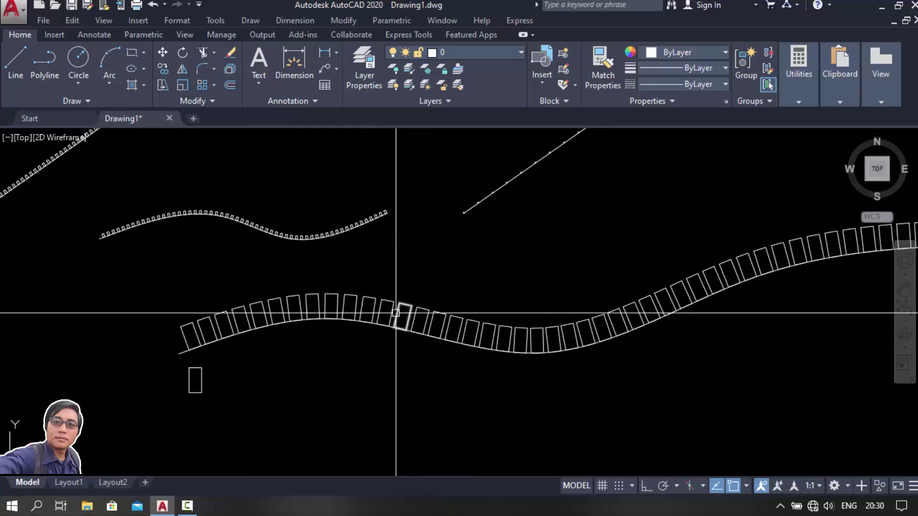
scroll(346, 302, "down", 1)
scroll(309, 313, "down", 2)
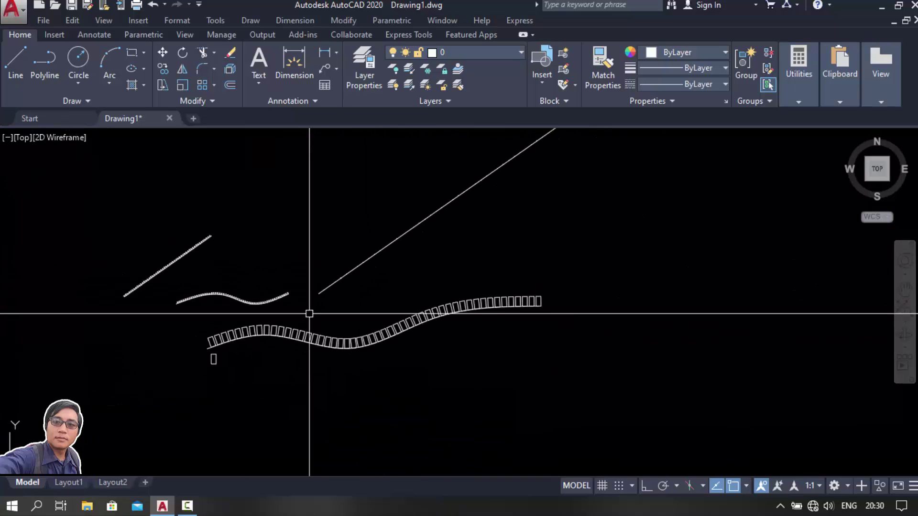
scroll(460, 258, "down", 1)
middle_click_drag(460, 258, 380, 309)
scroll(350, 262, "up", 3)
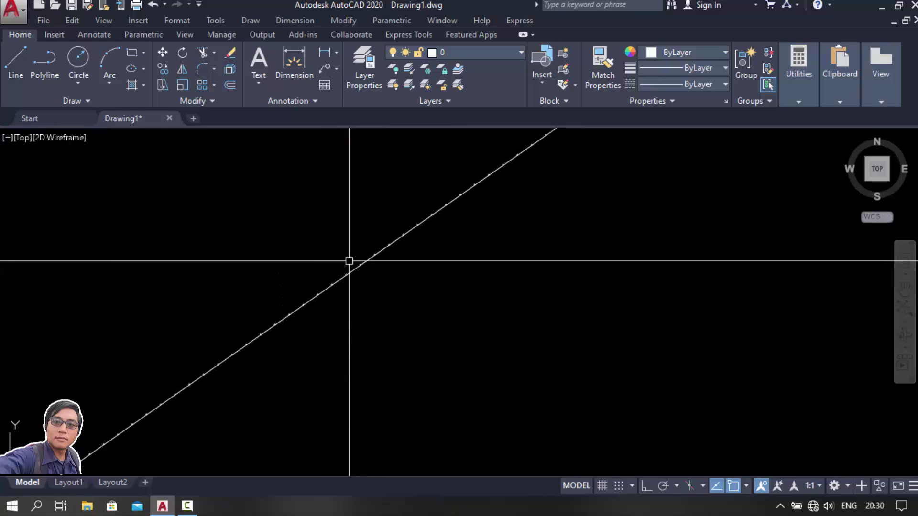
scroll(399, 233, "up", 2)
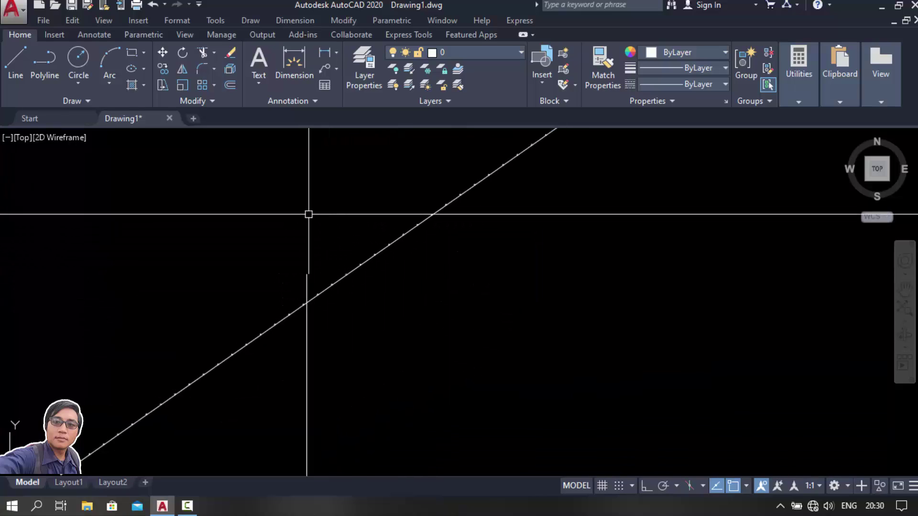
scroll(330, 272, "down", 2)
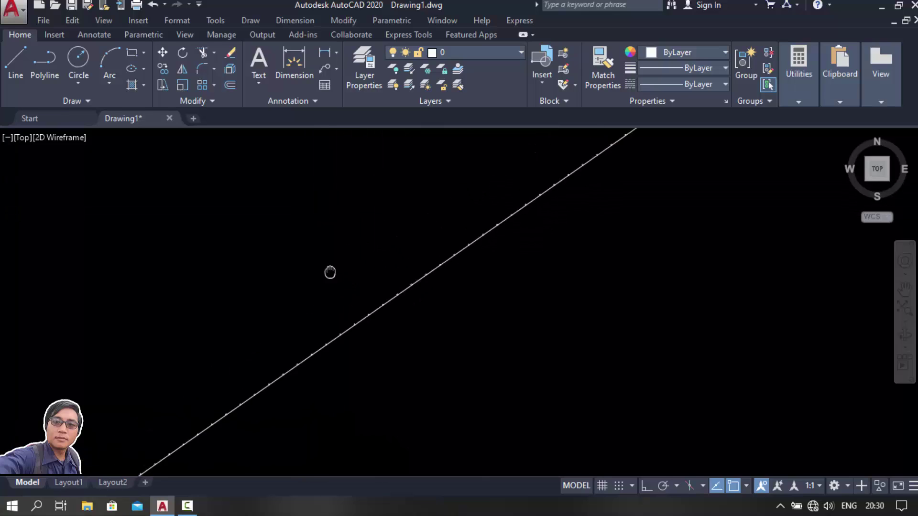
scroll(320, 276, "down", 1)
scroll(463, 190, "up", 2)
scroll(520, 161, "up", 1)
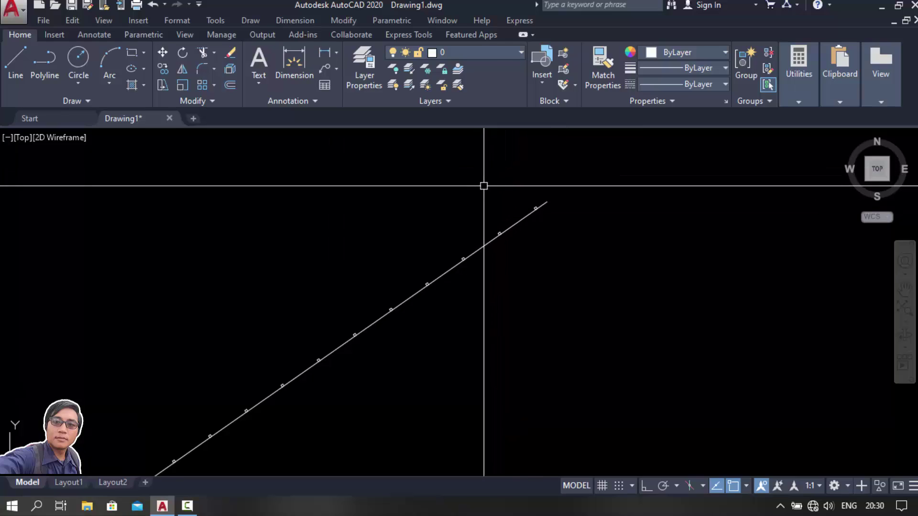
scroll(483, 184, "down", 2)
scroll(432, 343, "down", 2)
middle_click_drag(432, 343, 512, 246)
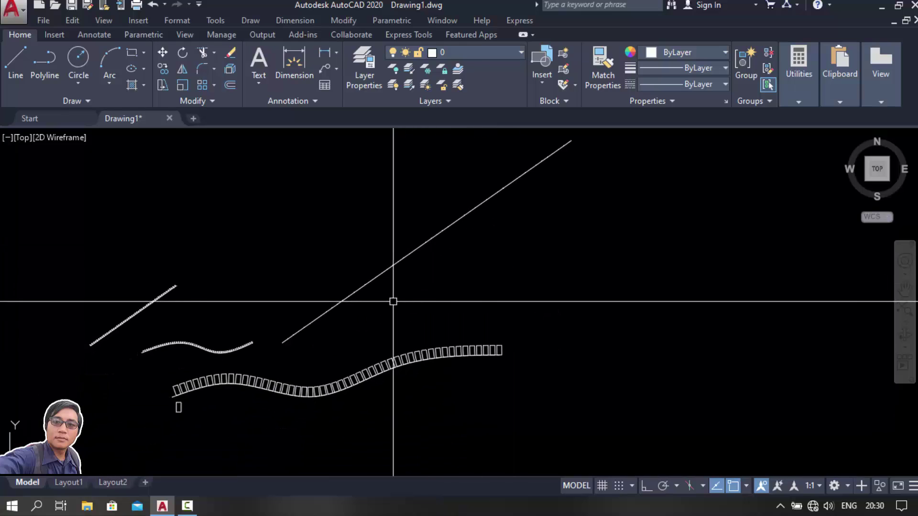